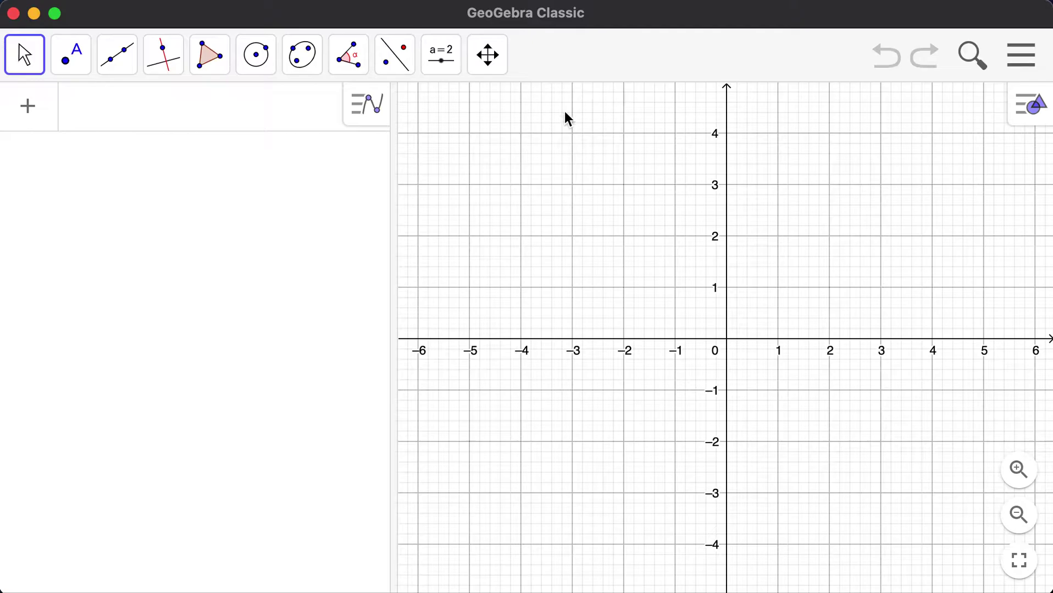
# - Draw a circle centred at the origin (0, 0) and passing through the x-axis point (5, 0)
pyautogui.click(256, 54)
pyautogui.moveTo(303, 54)
pyautogui.moveTo(263, 64)
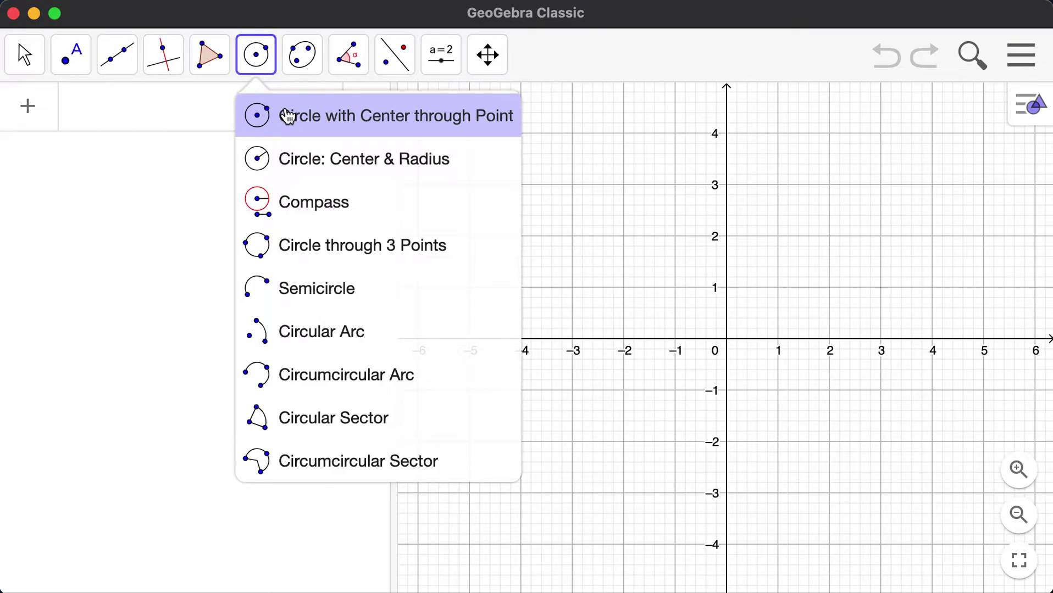
pyautogui.click(330, 131)
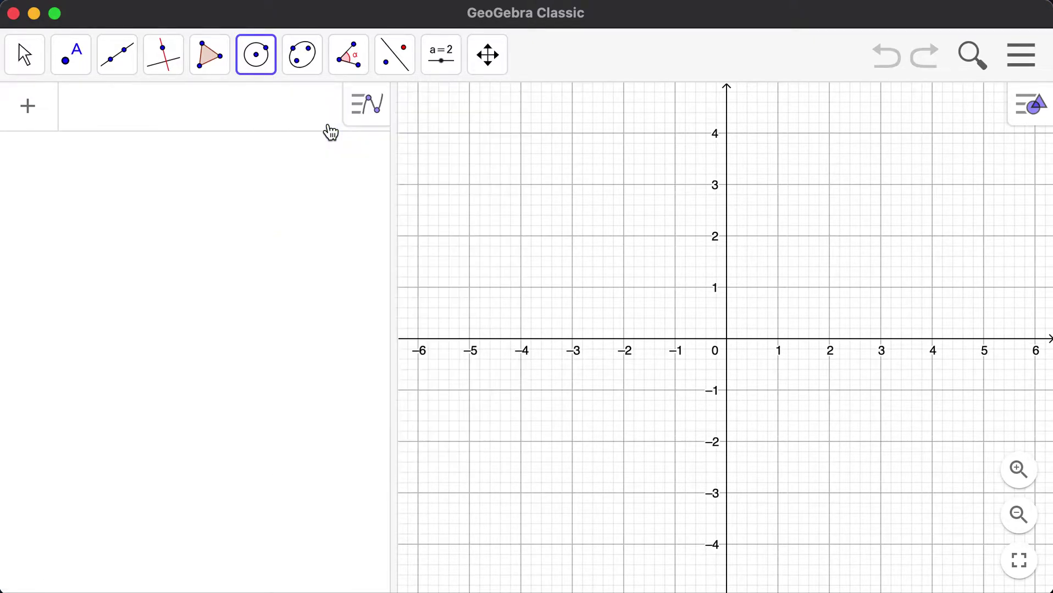
pyautogui.click(725, 339)
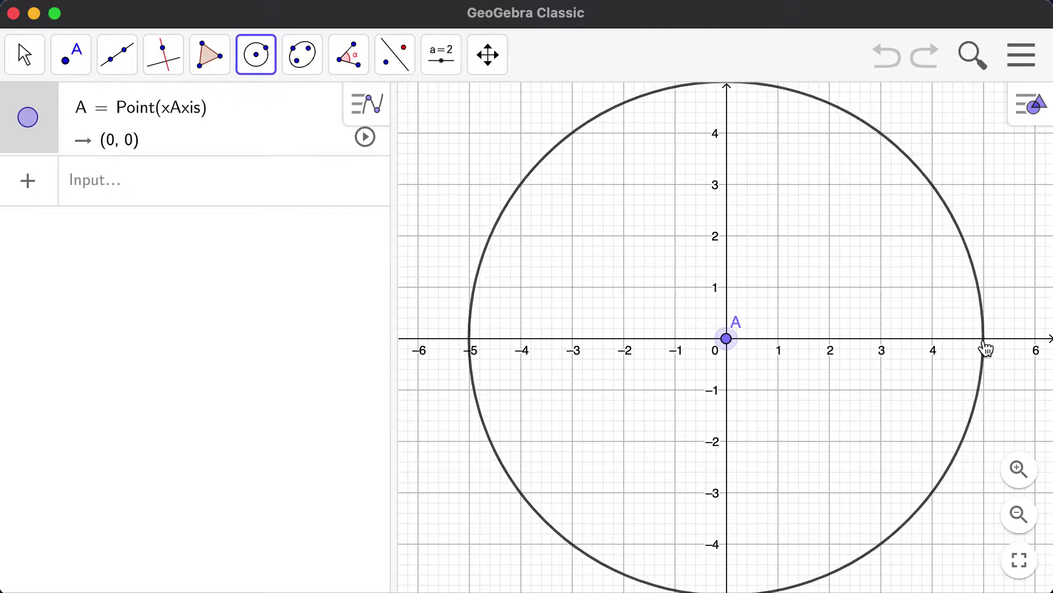
pyautogui.click(984, 343)
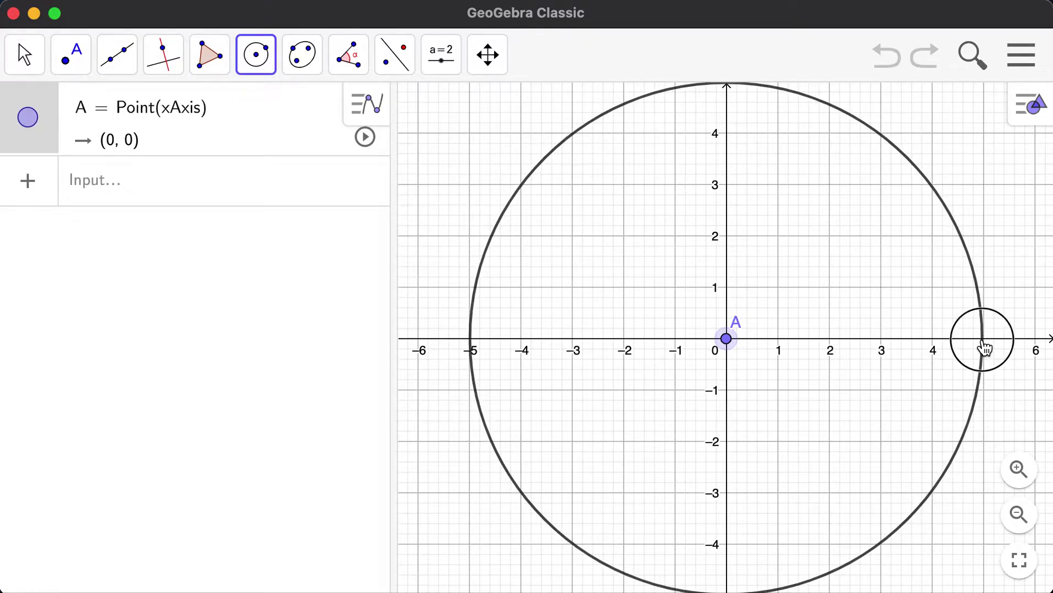
pyautogui.click(1018, 514)
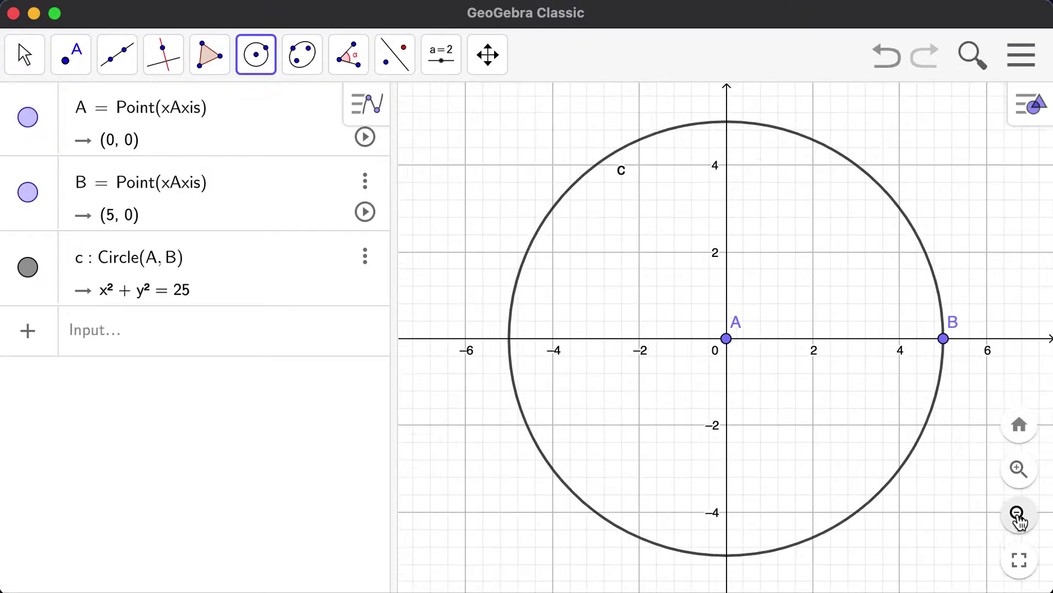
pyautogui.click(493, 52)
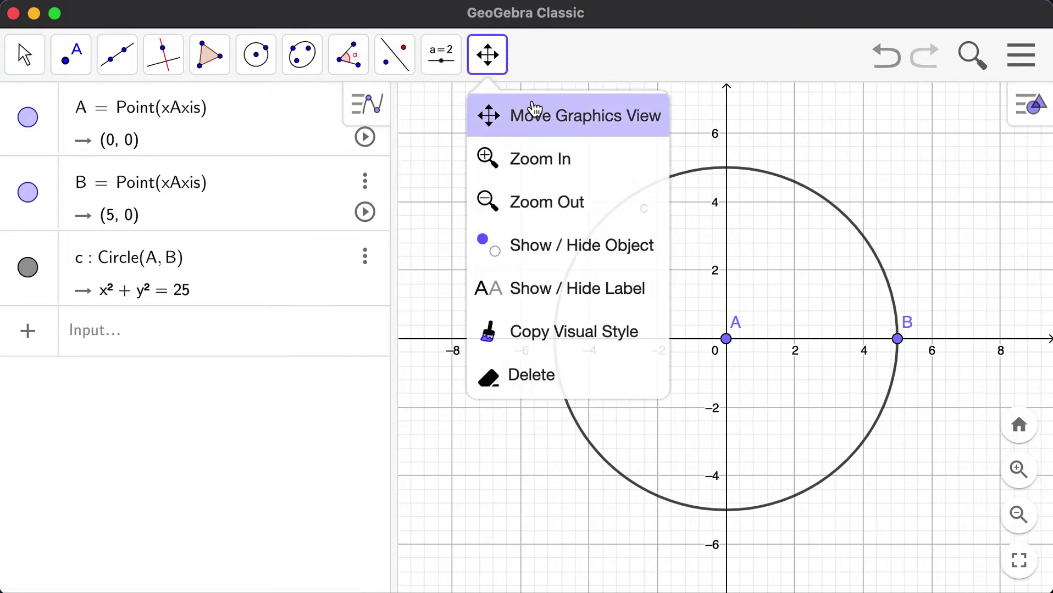
pyautogui.click(537, 109)
pyautogui.moveTo(927, 166); pyautogui.dragTo(858, 141)
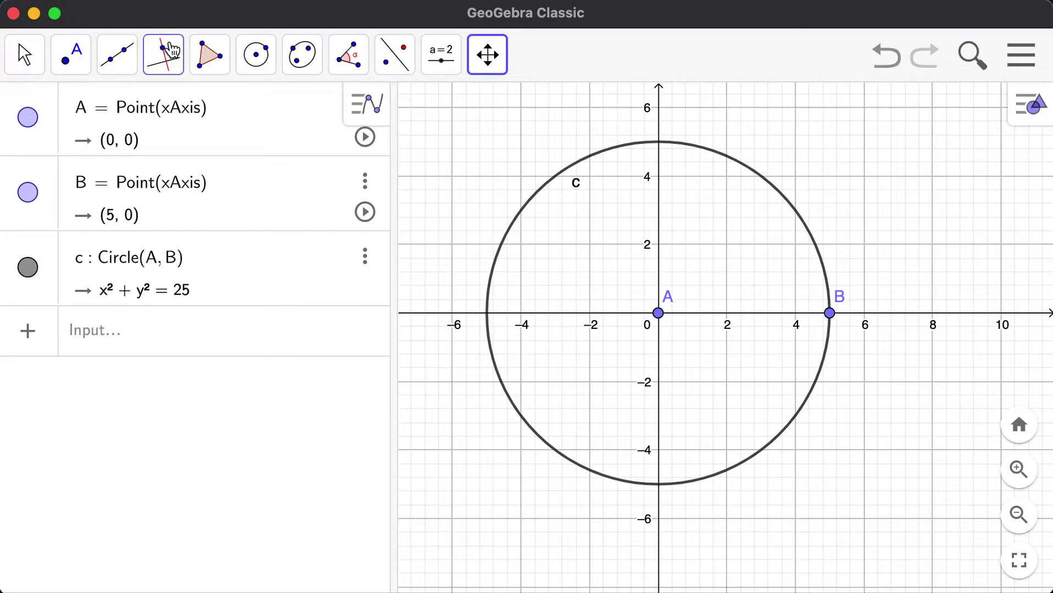
# - Try an hourglass polygon with corners on the circle near (±3.8, ±3.2) and waist points at (±2, 0), and undo it
pyautogui.click(124, 56)
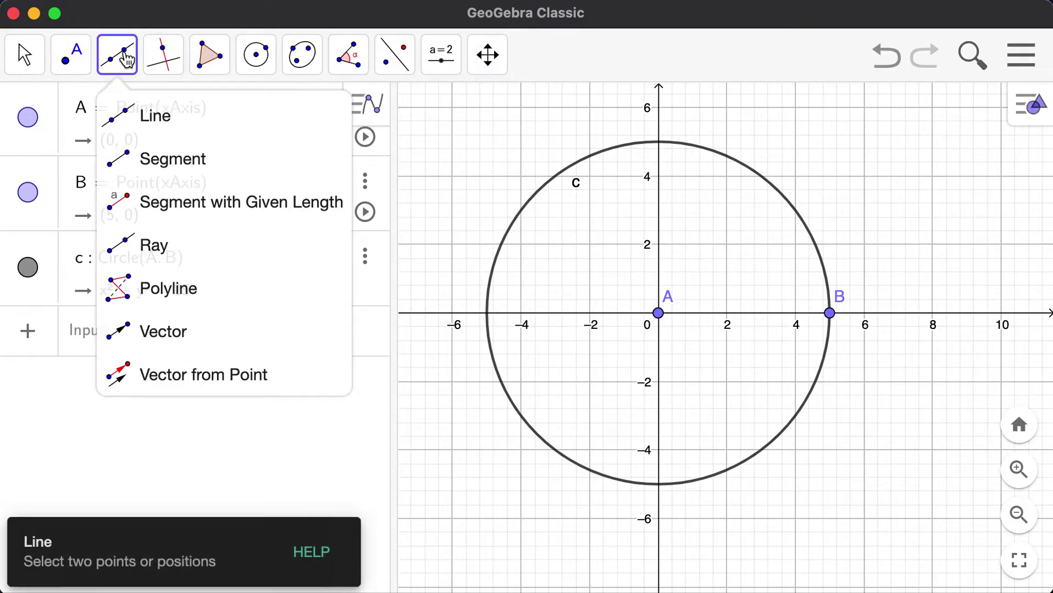
pyautogui.moveTo(209, 55)
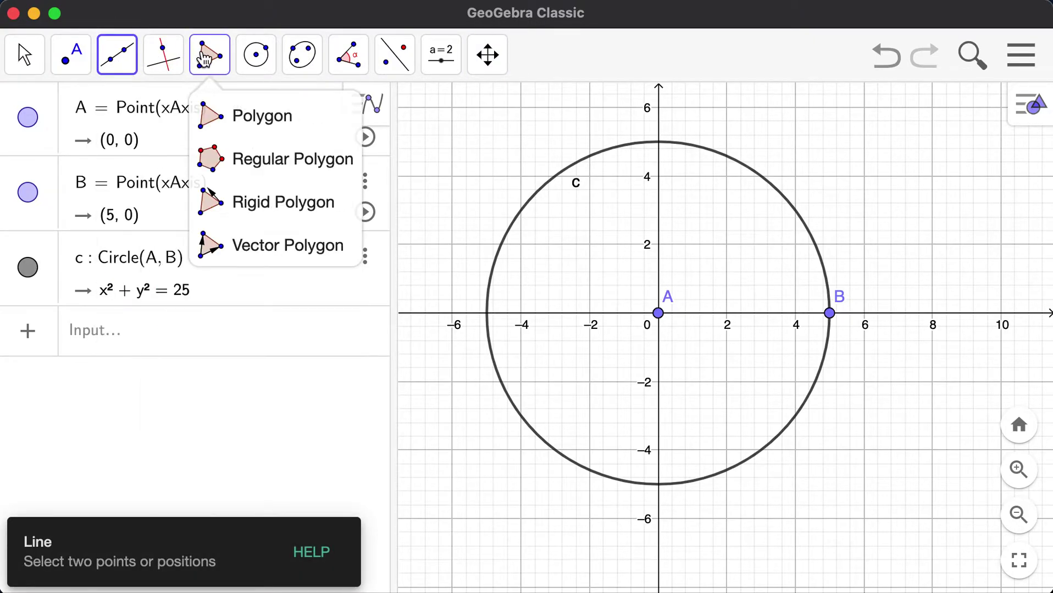
pyautogui.click(242, 127)
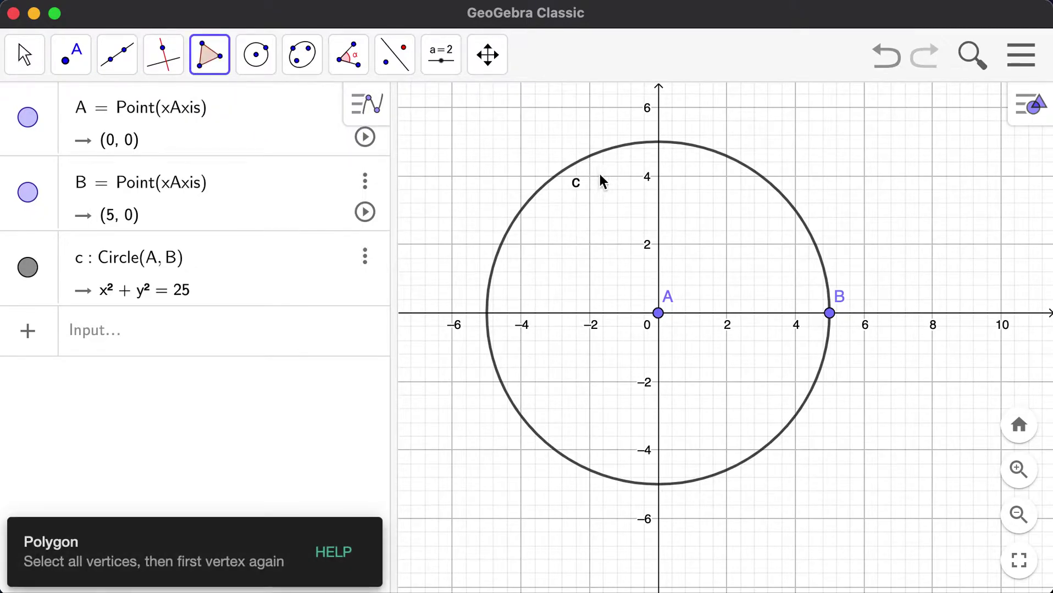
pyautogui.click(528, 202)
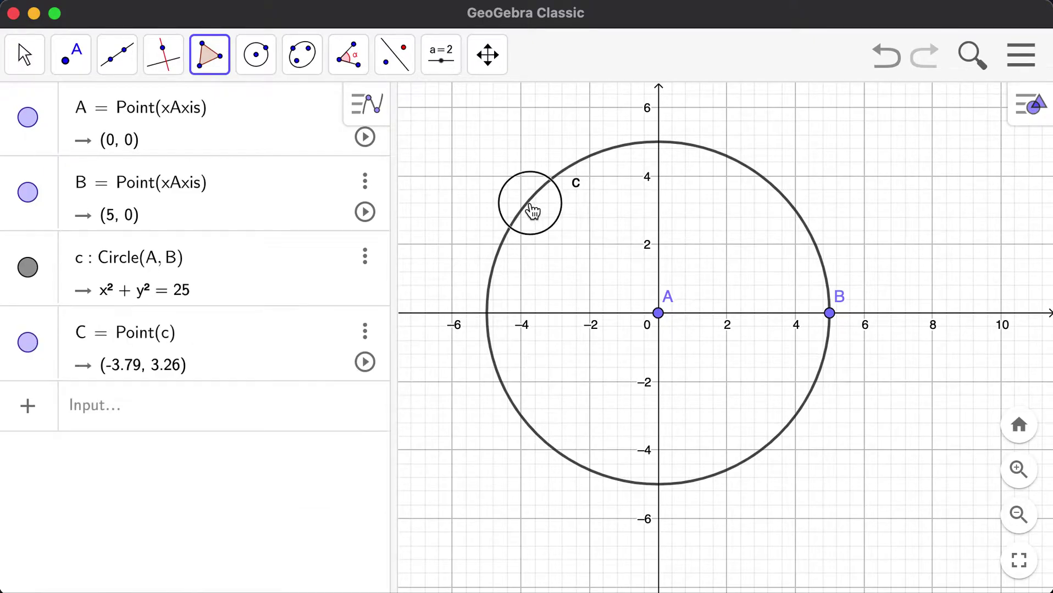
pyautogui.click(789, 203)
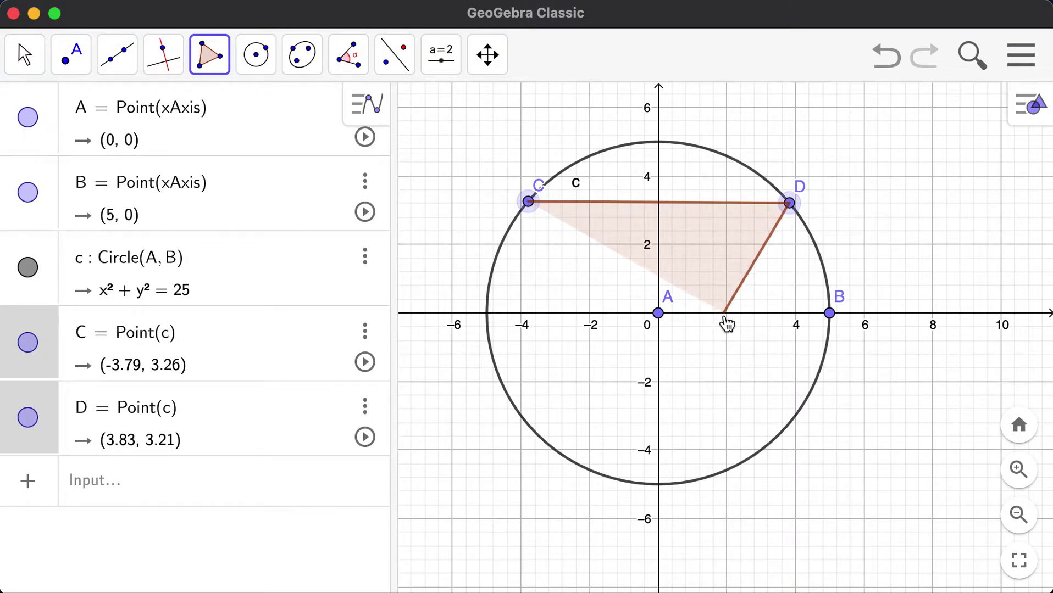
pyautogui.click(726, 314)
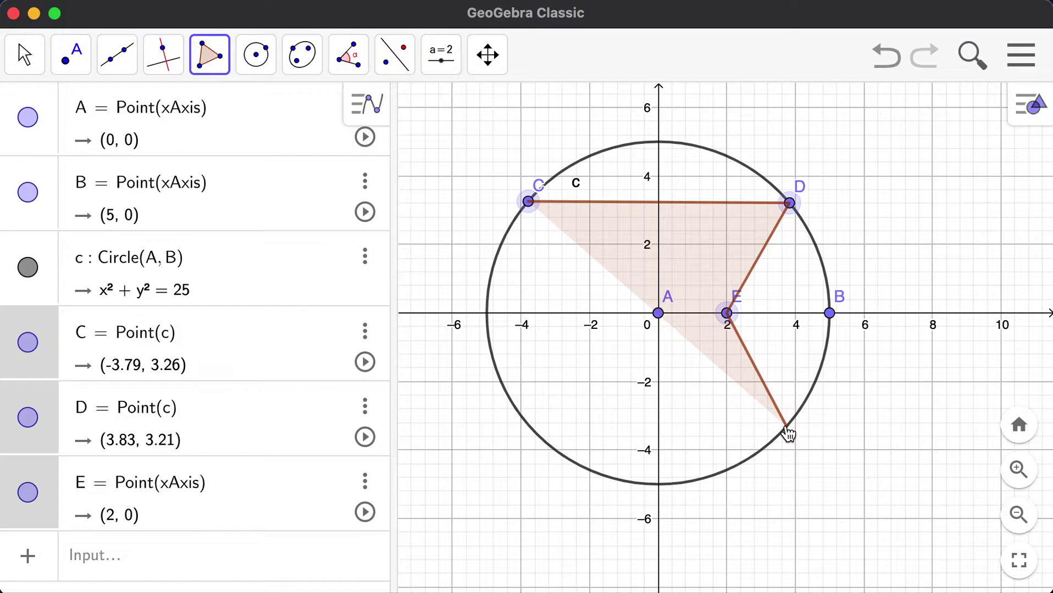
pyautogui.click(790, 423)
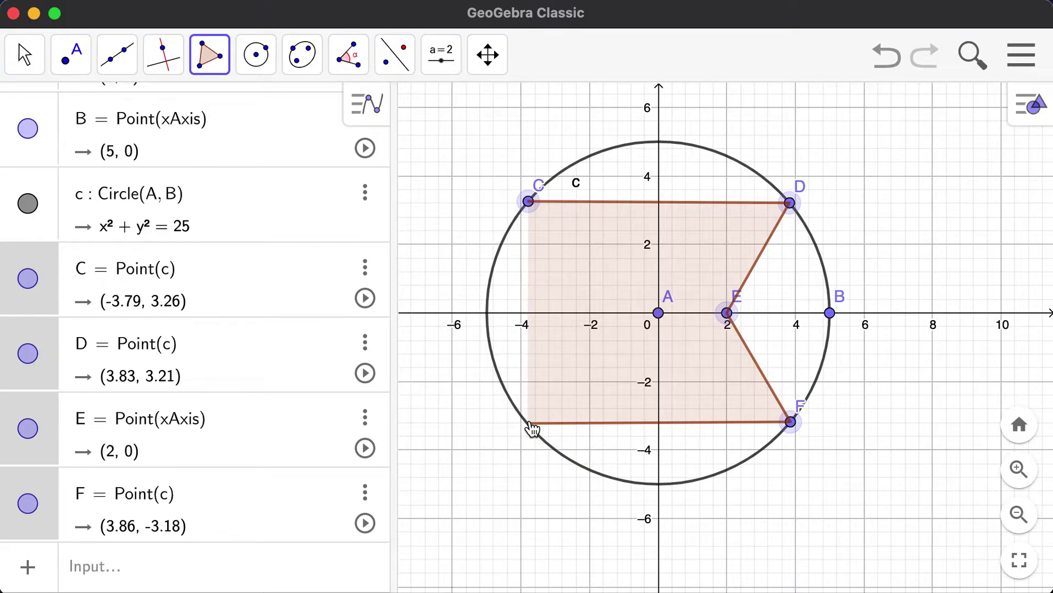
pyautogui.click(529, 424)
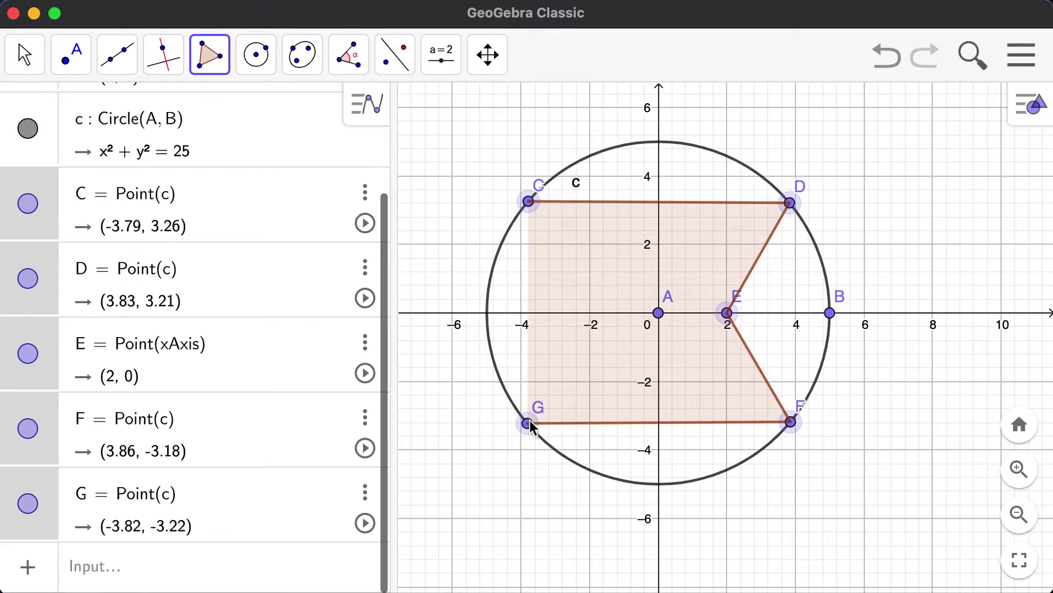
pyautogui.click(589, 313)
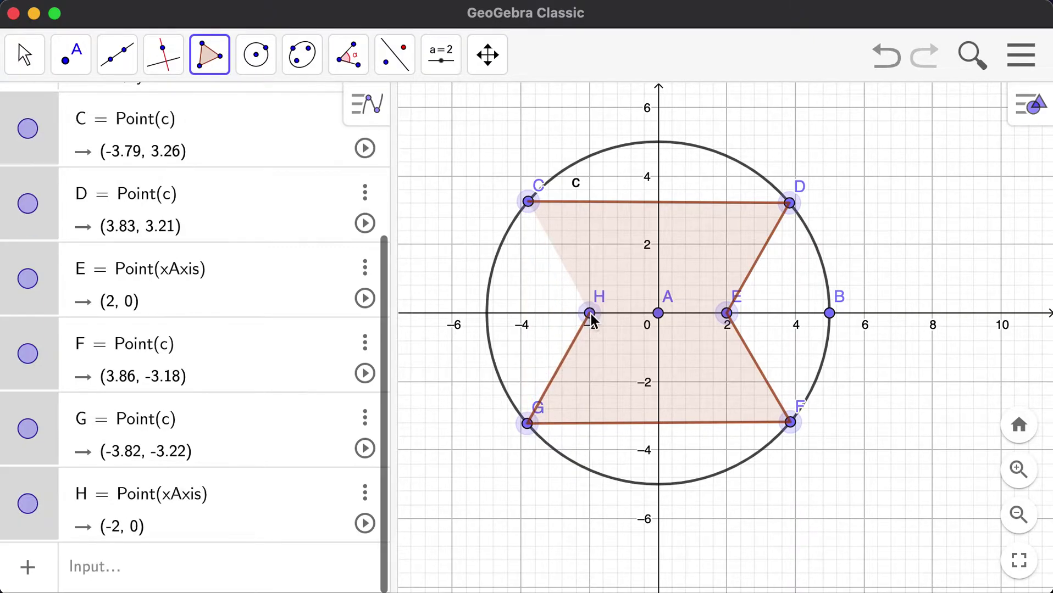
pyautogui.click(528, 203)
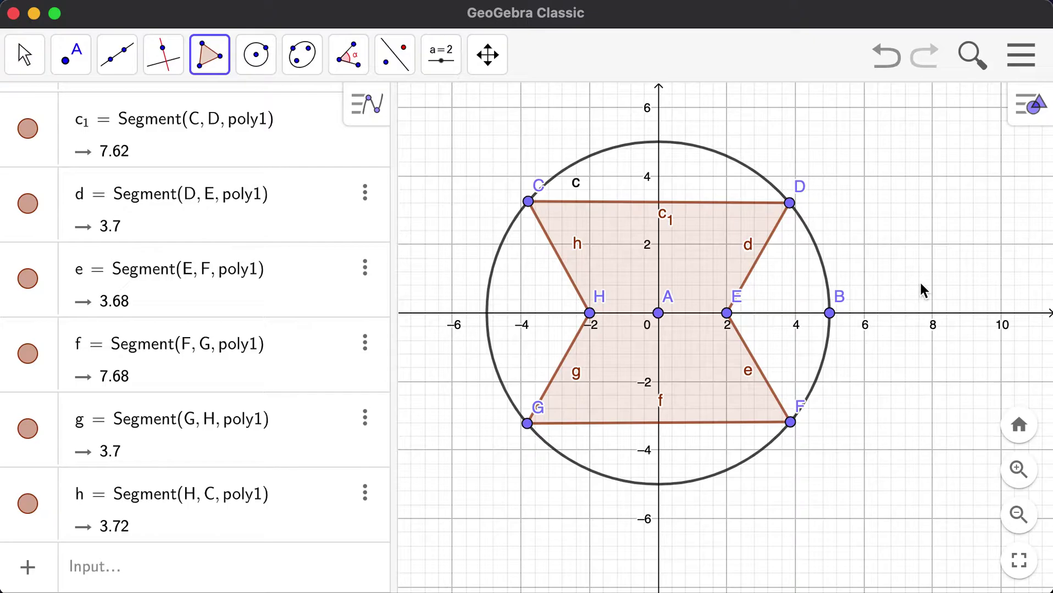
pyautogui.click(883, 57)
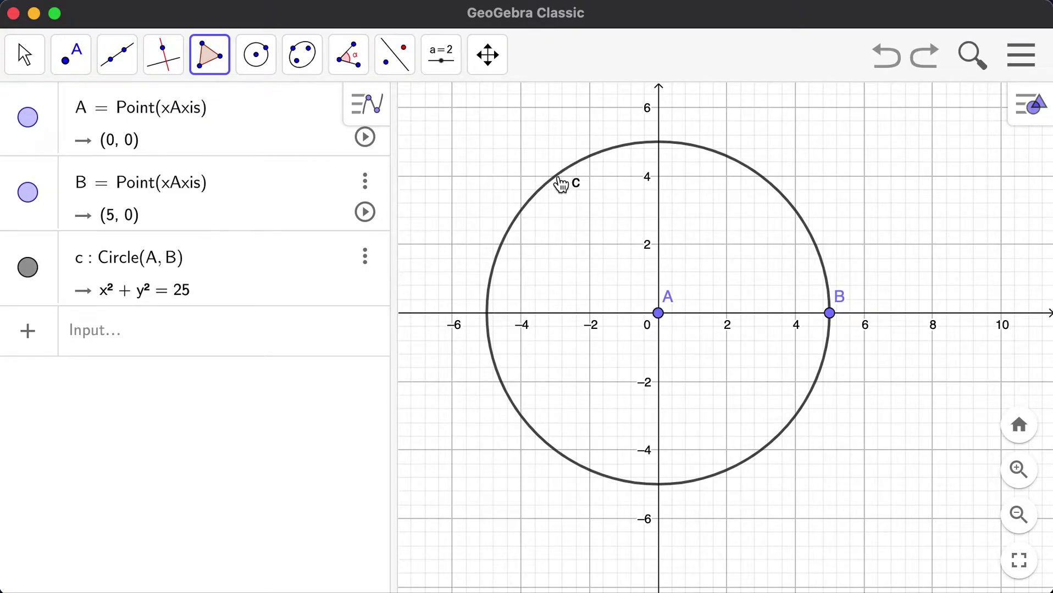
# - Draw an hourglass polygon with four corners on the circle near (±3, ±4) and waist points on the x-axis near (±1.6, 0)
pyautogui.click(557, 177)
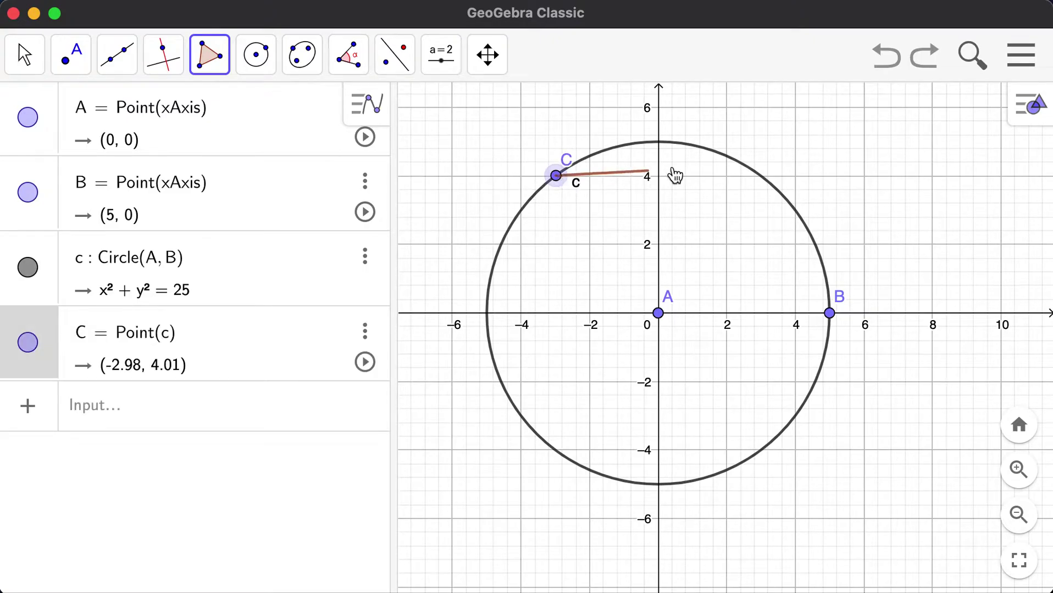
pyautogui.click(761, 176)
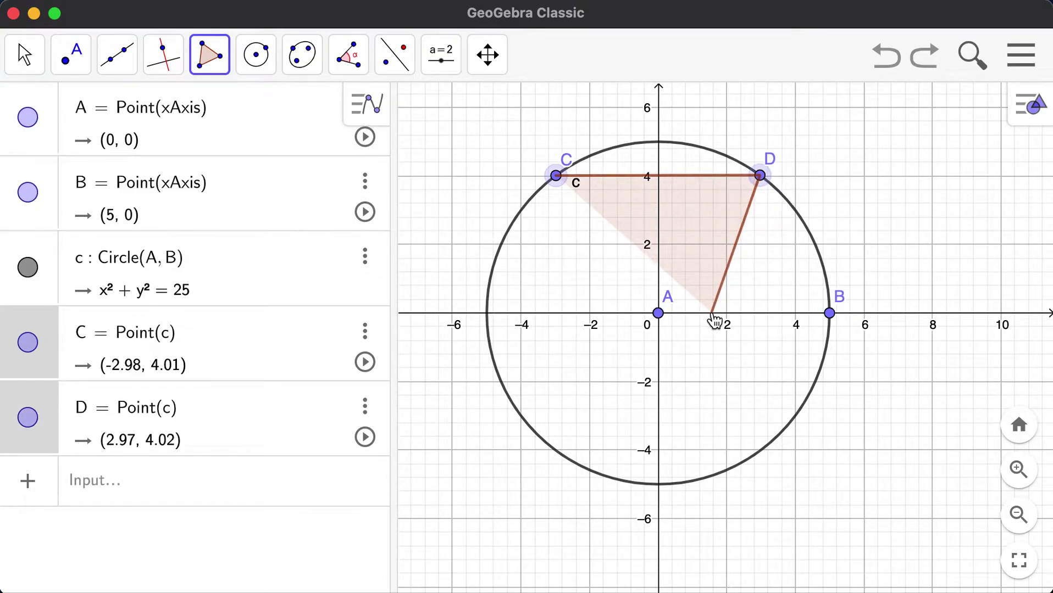
pyautogui.click(712, 313)
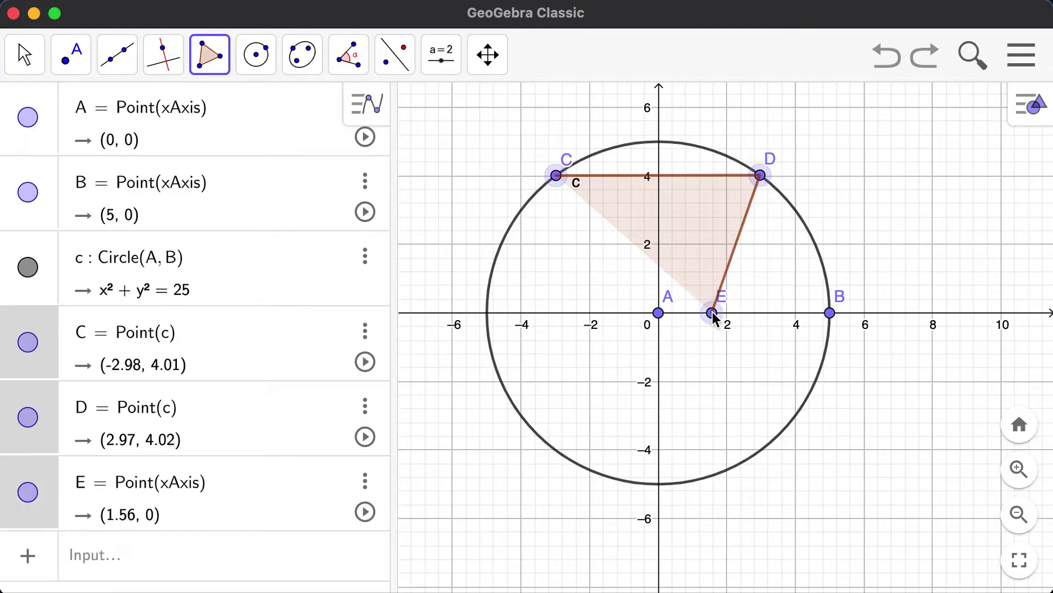
pyautogui.click(757, 451)
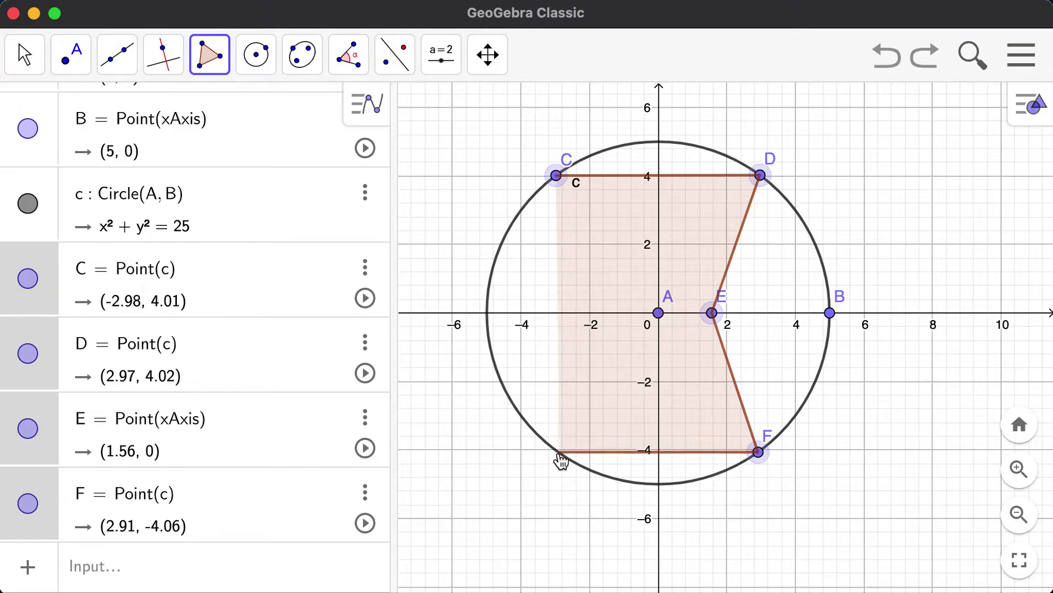
pyautogui.click(558, 452)
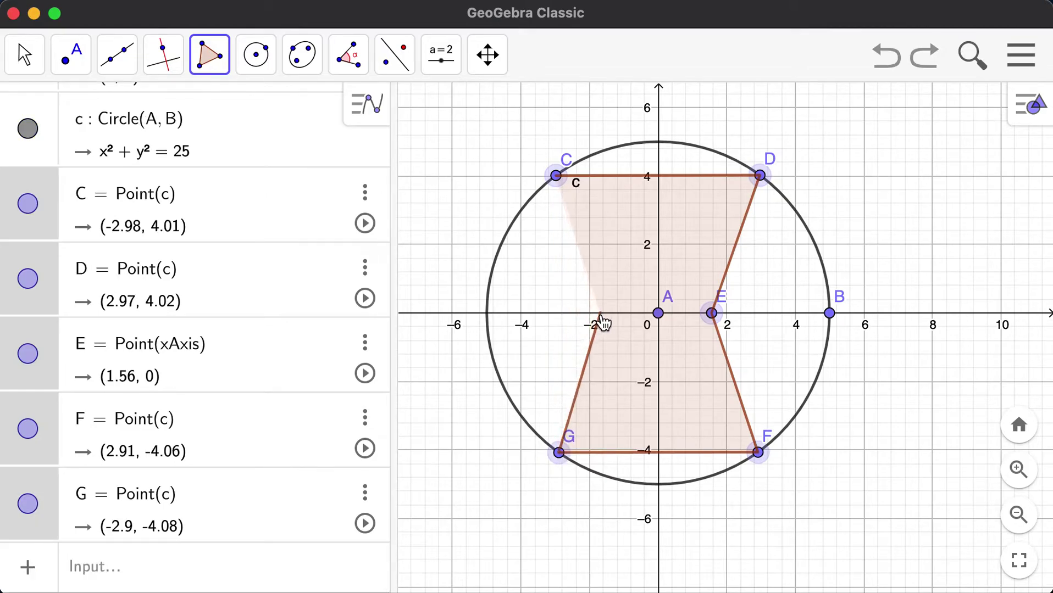
pyautogui.click(602, 314)
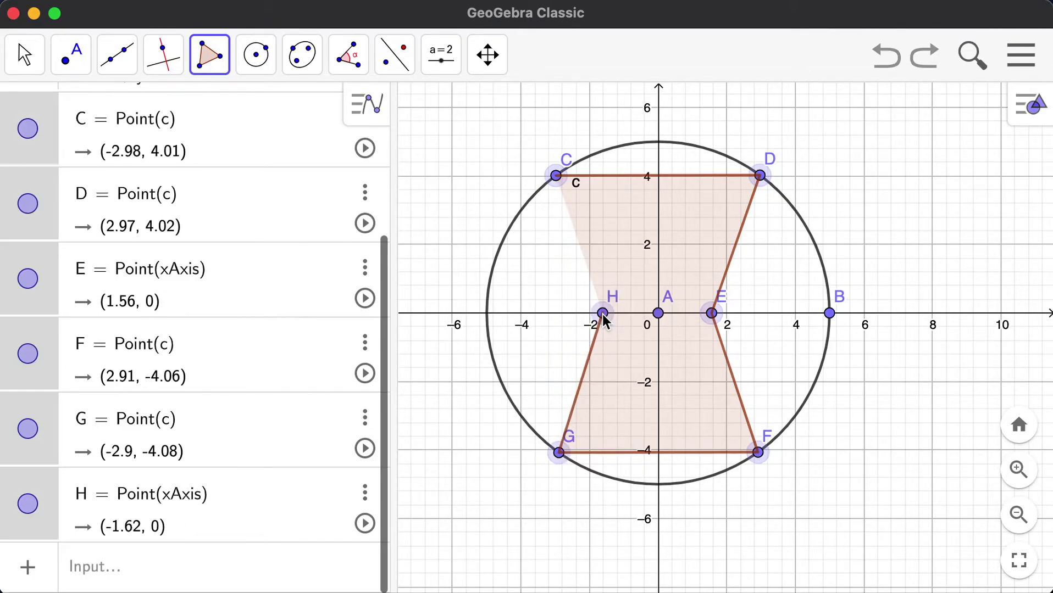
pyautogui.click(556, 176)
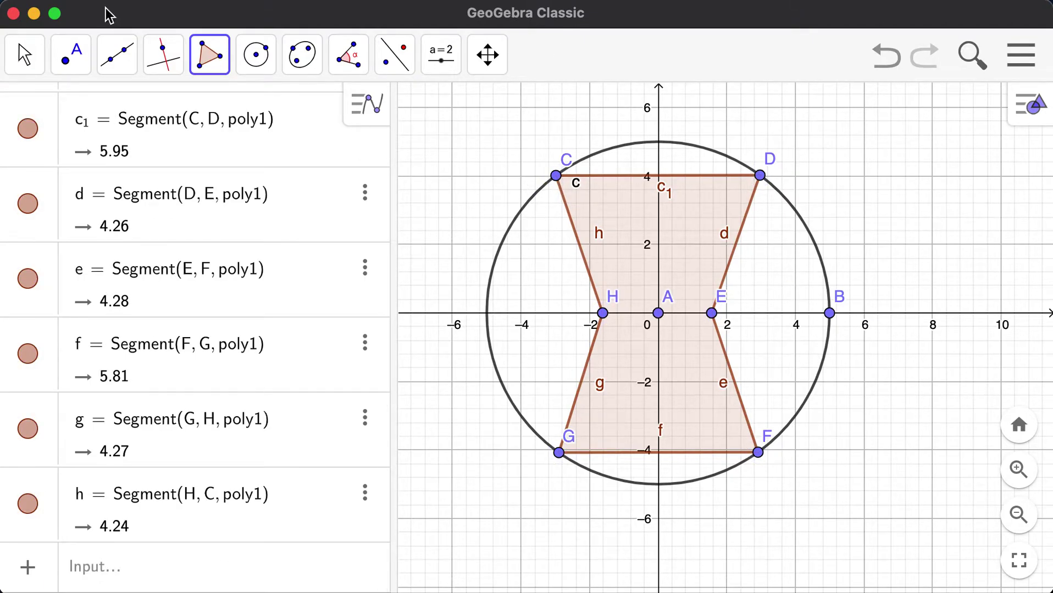
# - Set the colour of the hourglass polygon poly1 to red (#FF0000) in its object settings
pyautogui.click(22, 55)
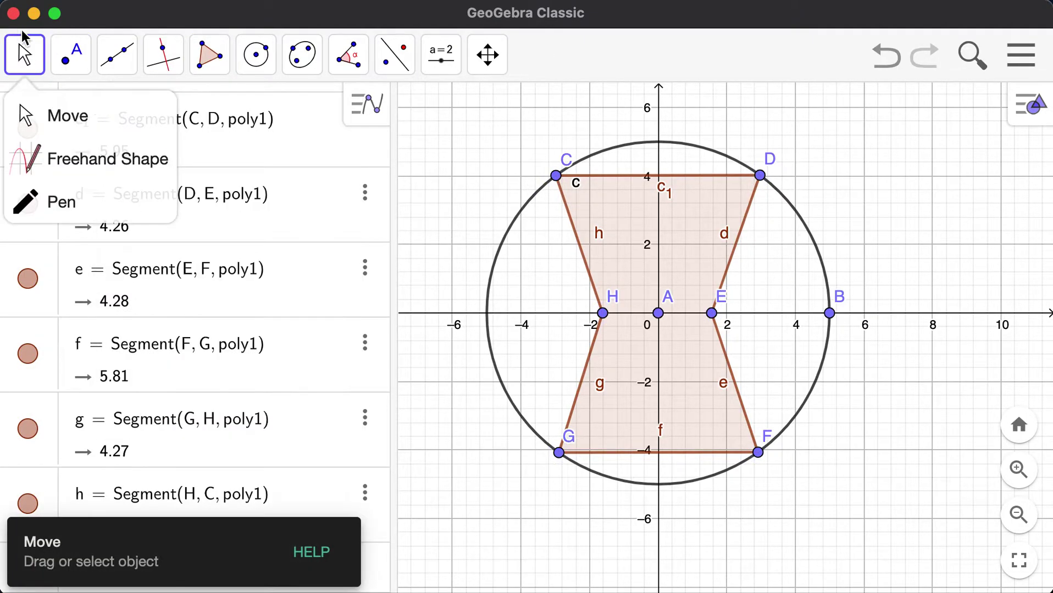
pyautogui.click(52, 113)
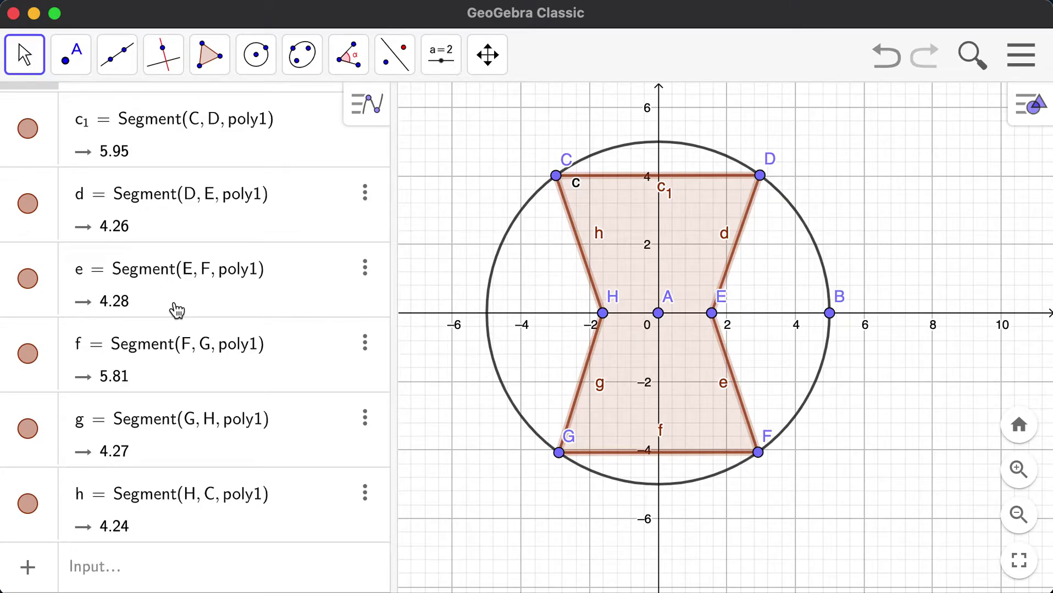
pyautogui.scroll(3, 176, 310)
pyautogui.scroll(-2, 176, 310)
pyautogui.scroll(1, 176, 310)
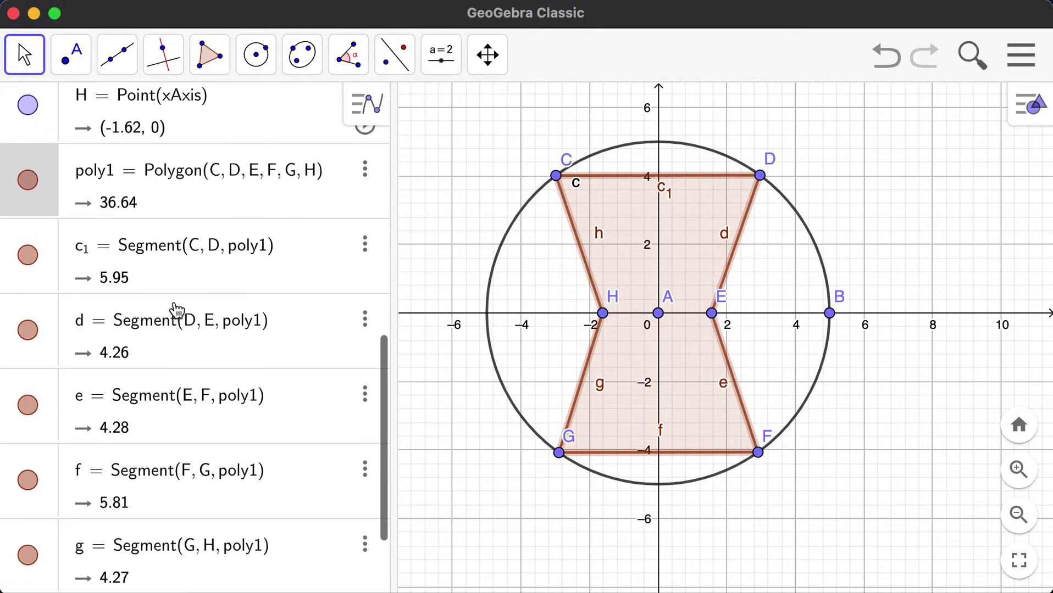
pyautogui.click(364, 173)
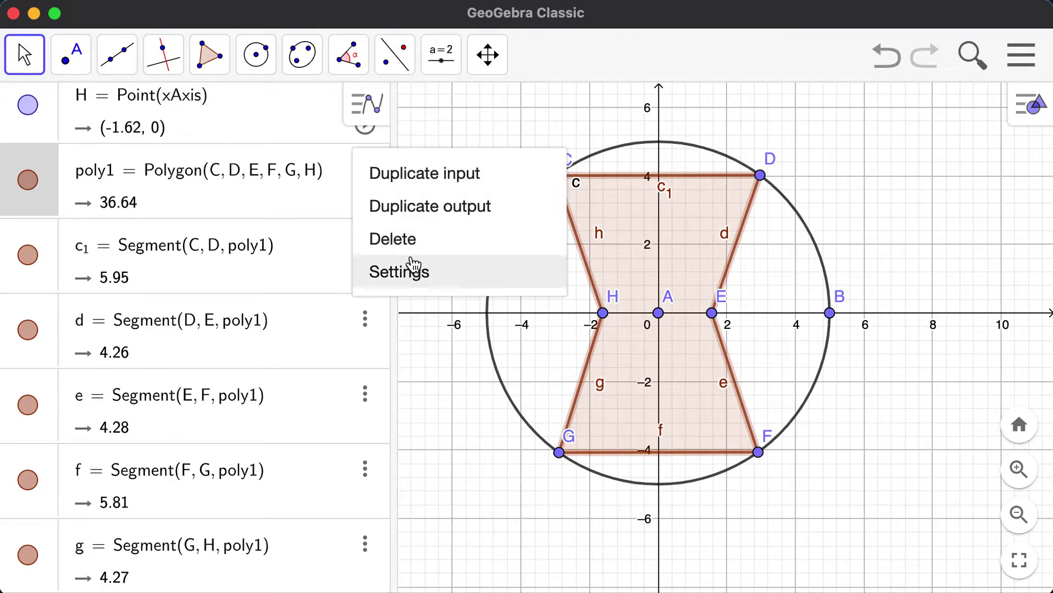
pyautogui.click(420, 278)
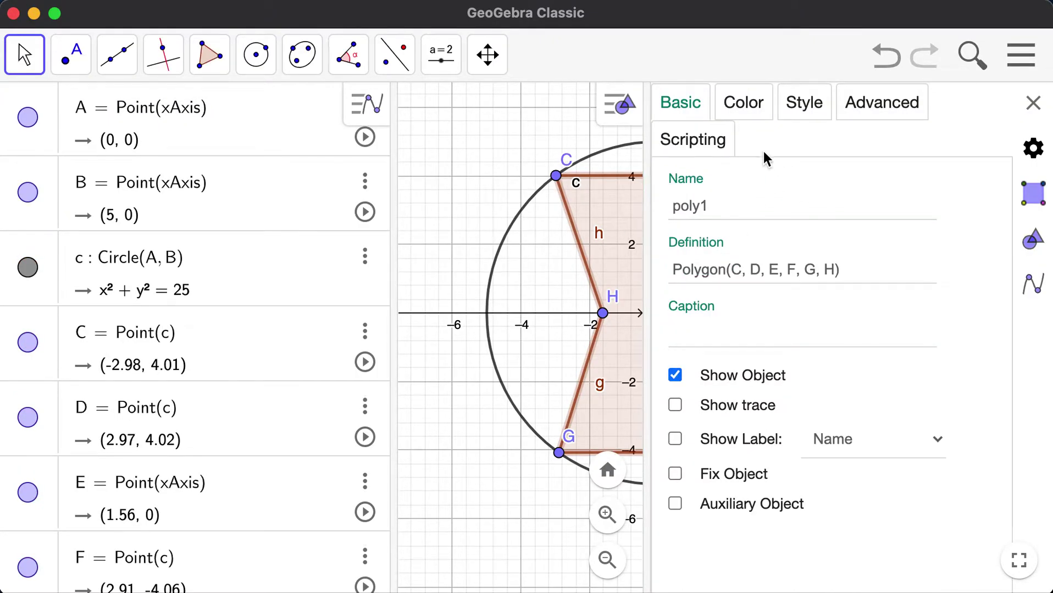
pyautogui.click(756, 110)
pyautogui.click(712, 198)
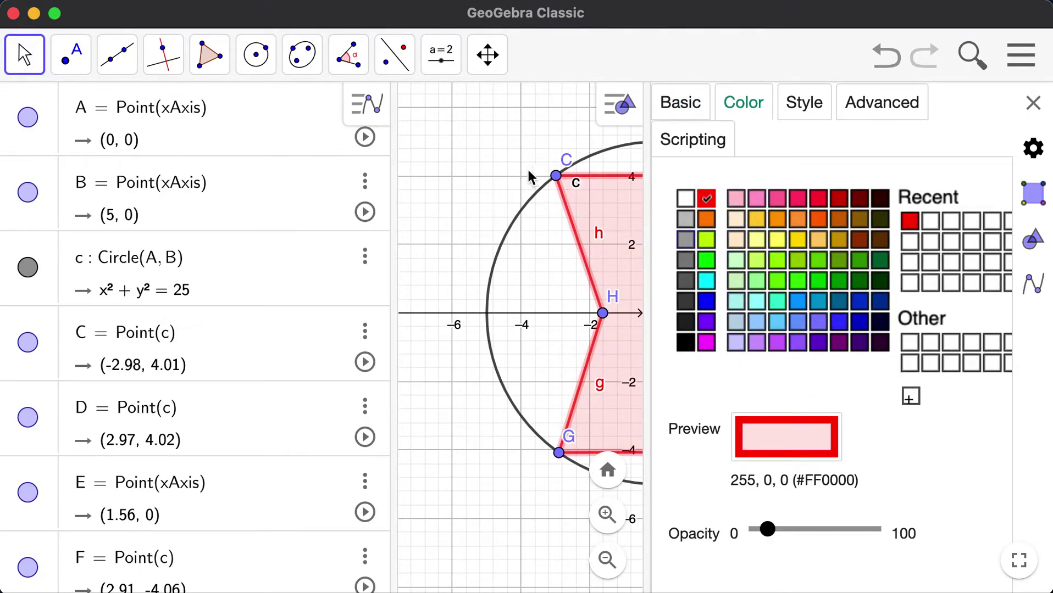
# - Bring the whole hourglass into the graphics view, widen that view at the algebra list's expense, and activate the Move tool
pyautogui.click(487, 54)
pyautogui.click(514, 113)
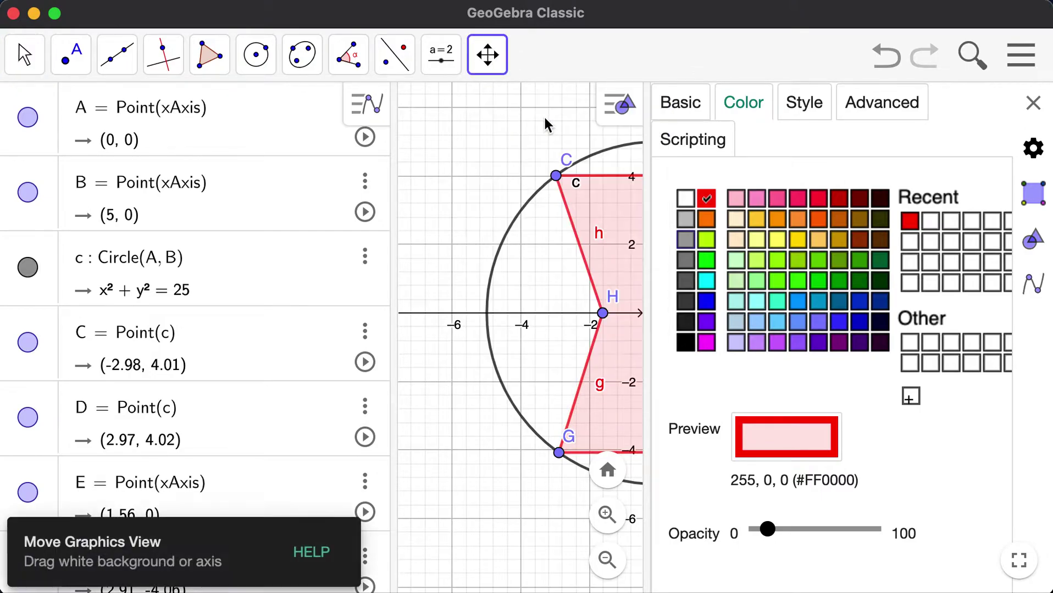
pyautogui.click(525, 122)
pyautogui.moveTo(524, 122); pyautogui.dragTo(396, 93)
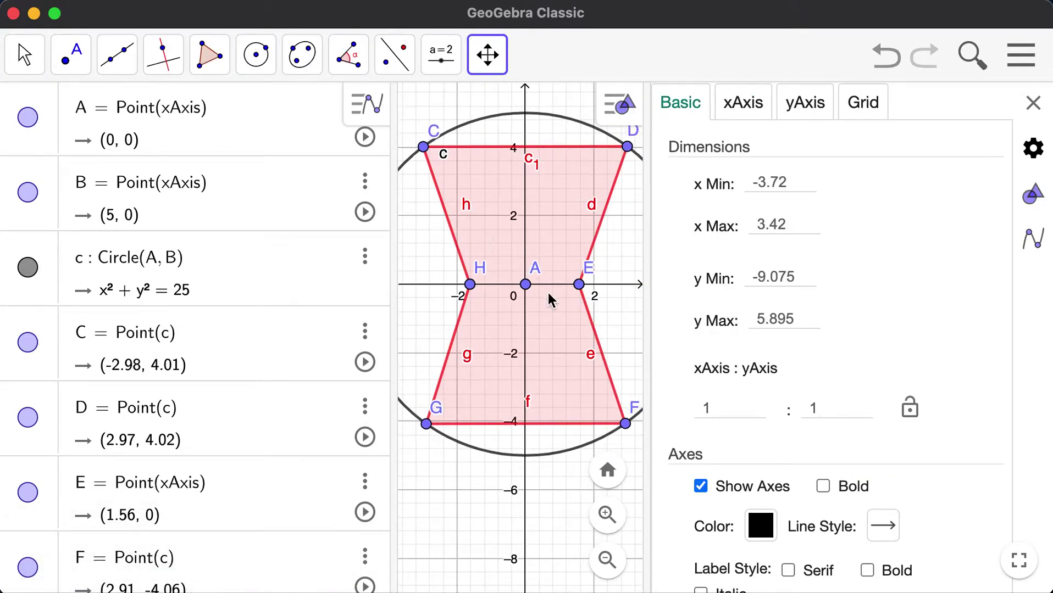
pyautogui.moveTo(391, 291); pyautogui.dragTo(339, 286)
pyautogui.moveTo(569, 298); pyautogui.dragTo(632, 286)
pyautogui.click(25, 54)
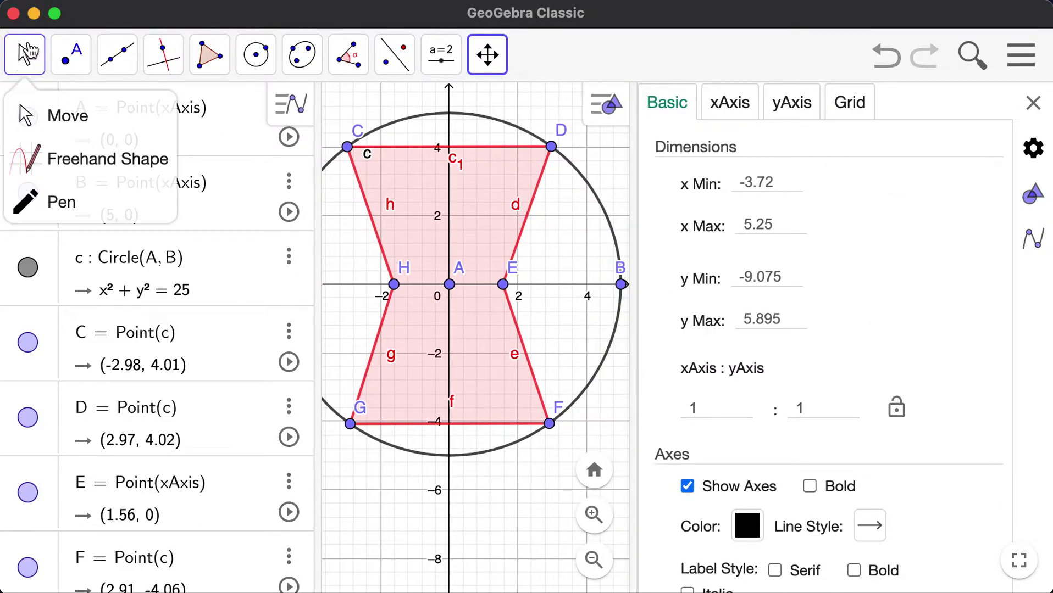
pyautogui.moveTo(82, 86)
pyautogui.click(24, 55)
pyautogui.click(46, 111)
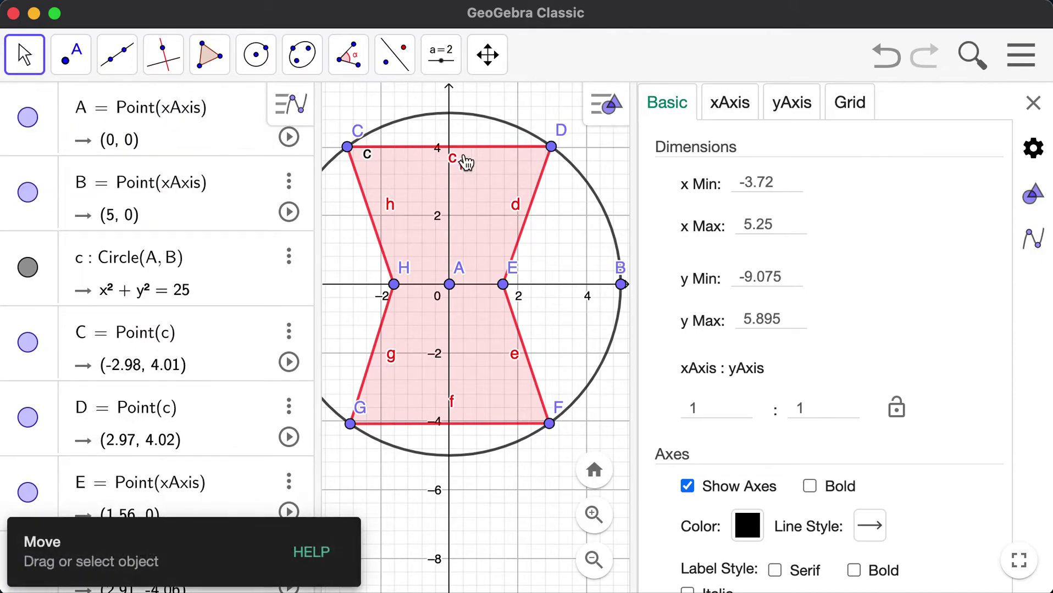
# - Set the opacity of the red hourglass polygon to 100 and close its settings
pyautogui.click(425, 188)
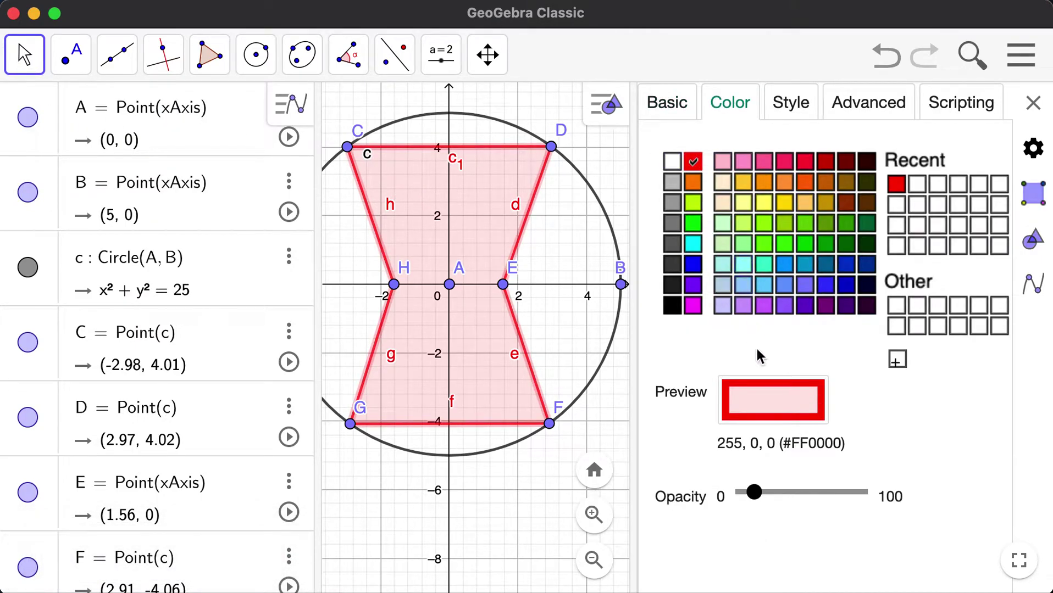
pyautogui.moveTo(754, 492); pyautogui.dragTo(887, 493)
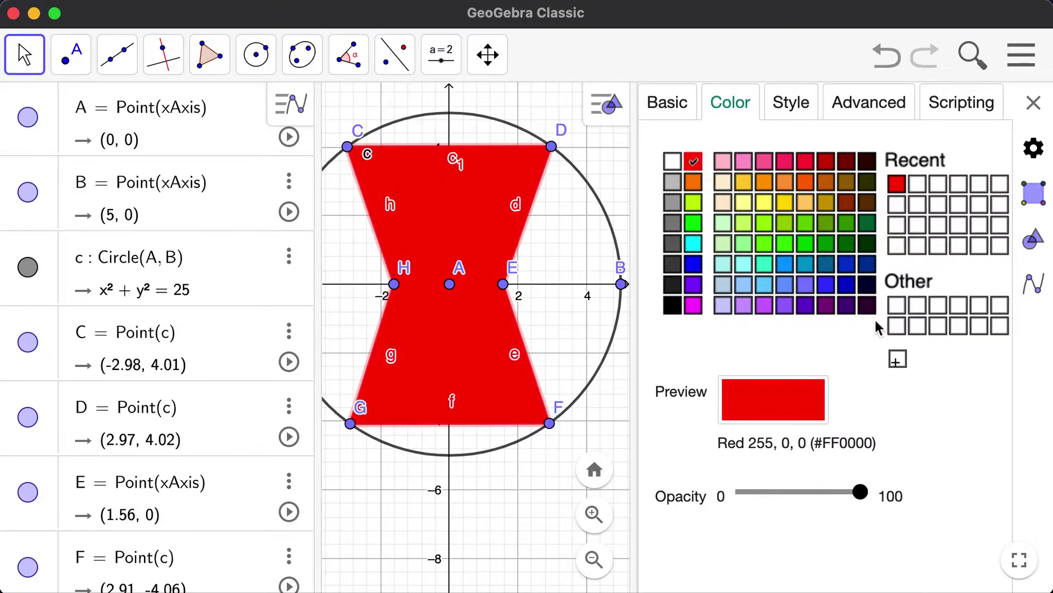
pyautogui.click(1033, 102)
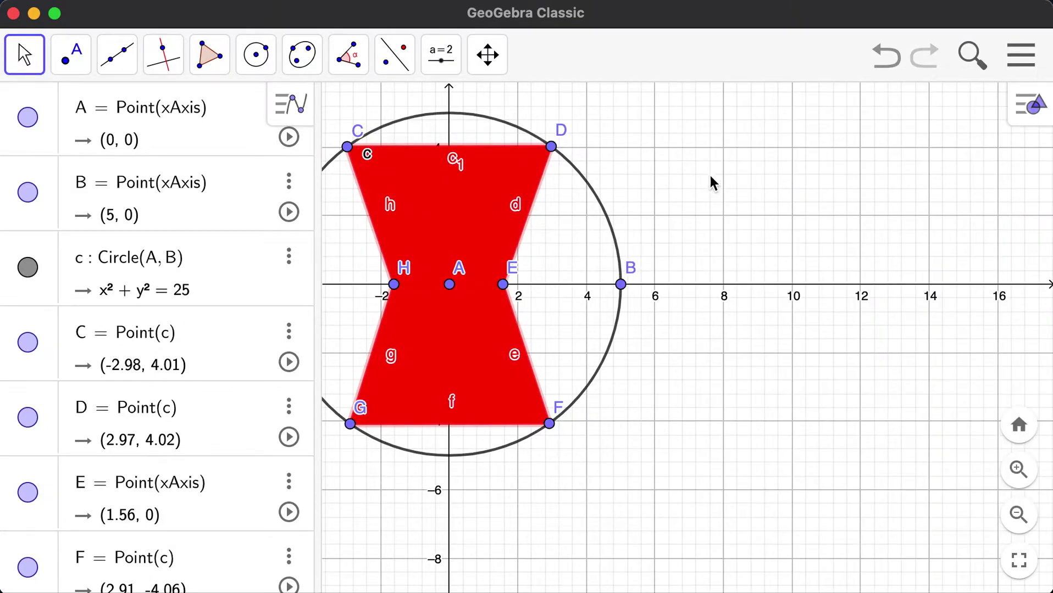
# - Centre the circle and hourglass in the graphics view and reactivate the Move tool
pyautogui.click(486, 55)
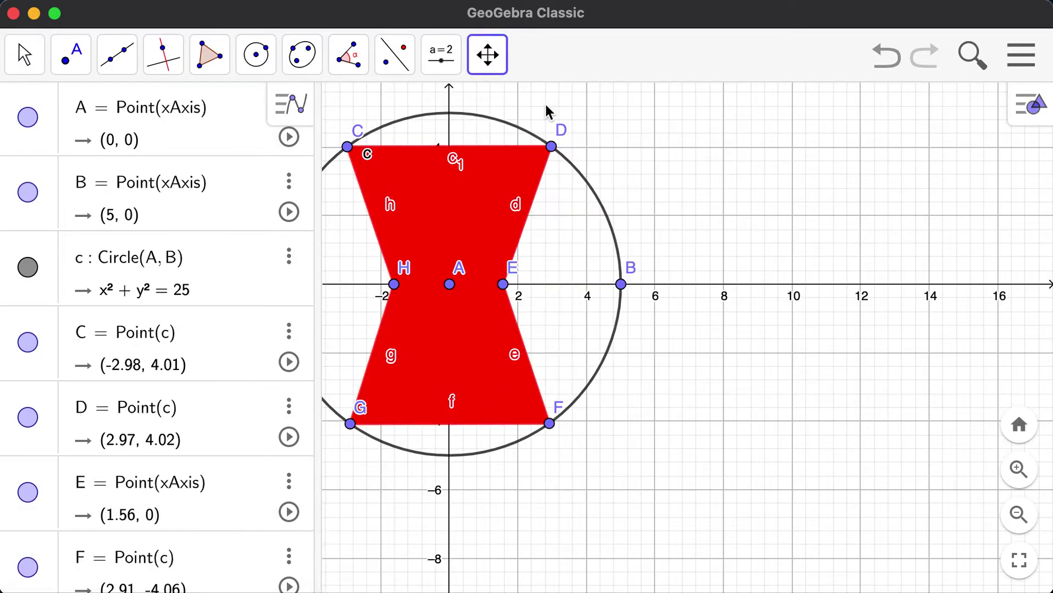
pyautogui.moveTo(636, 146); pyautogui.dragTo(791, 203)
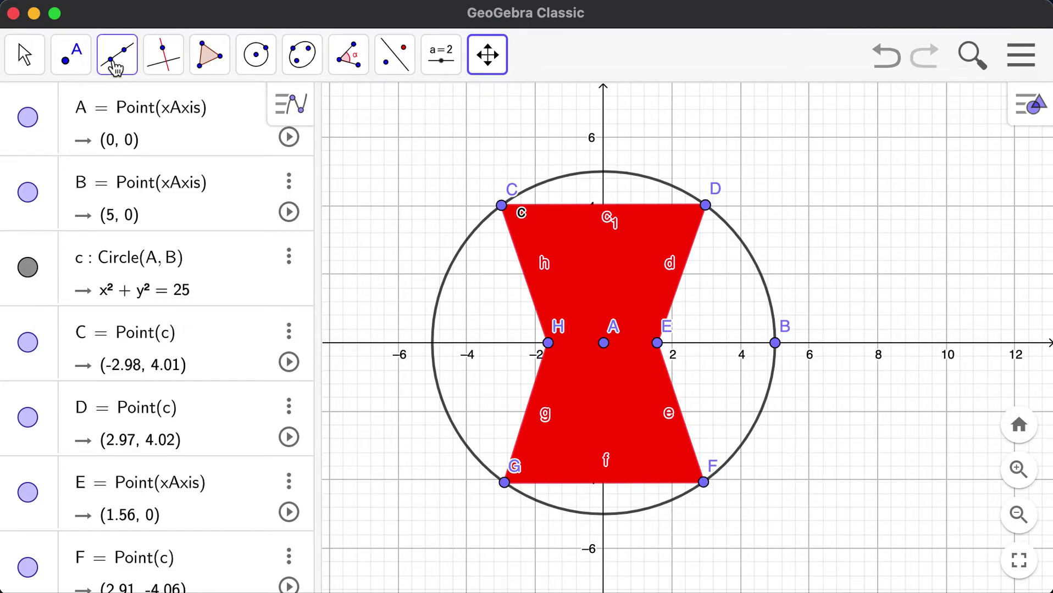
pyautogui.click(71, 55)
pyautogui.click(25, 55)
pyautogui.click(28, 113)
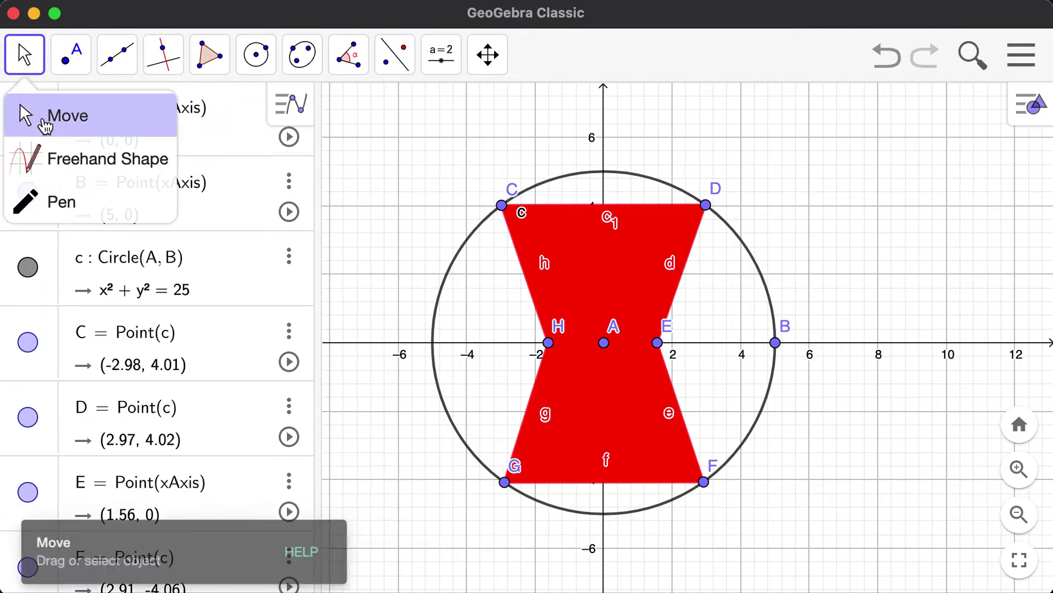
# - Try filling circle c with dark gray (#202020) at 100 opacity through its object settings
pyautogui.click(623, 171)
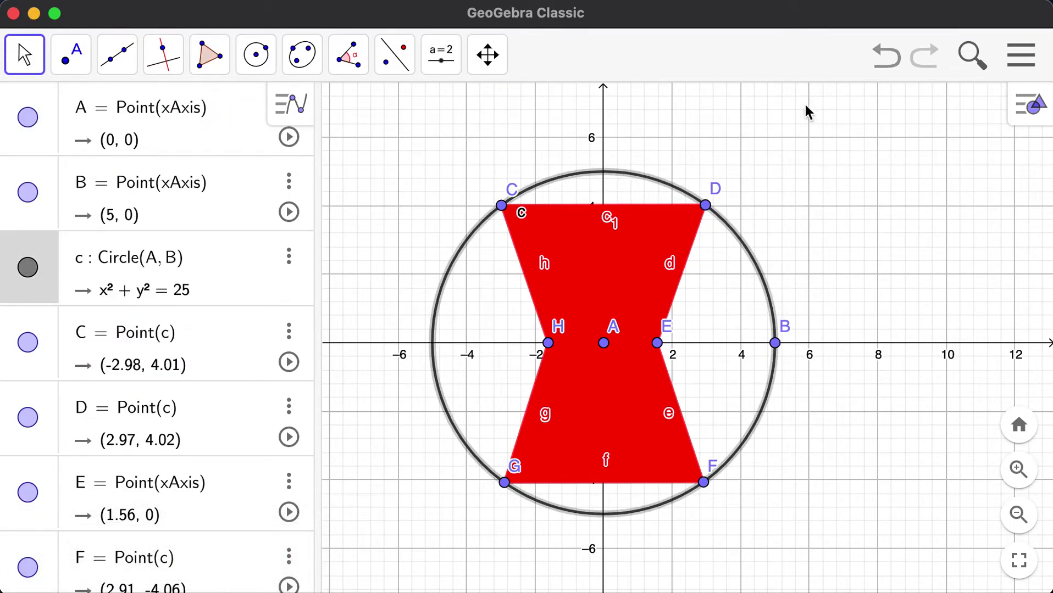
pyautogui.click(291, 259)
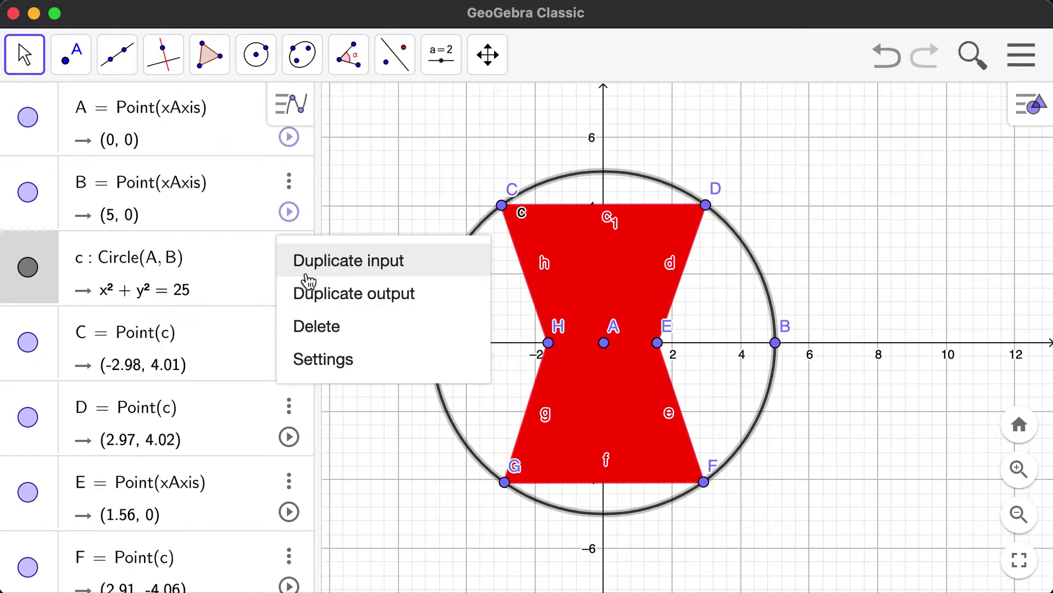
pyautogui.click(336, 362)
pyautogui.click(754, 109)
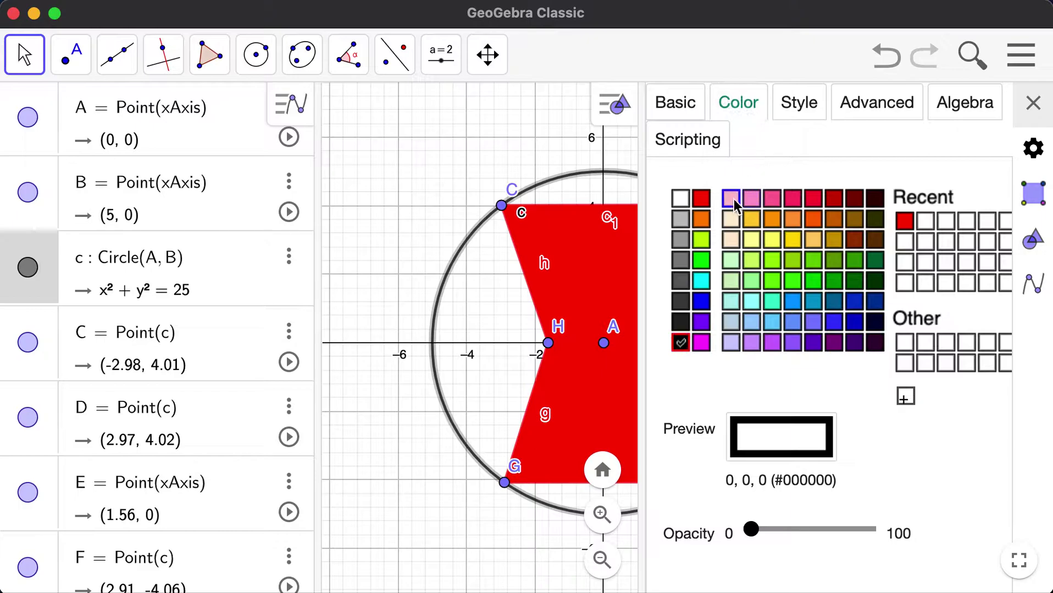
pyautogui.click(681, 321)
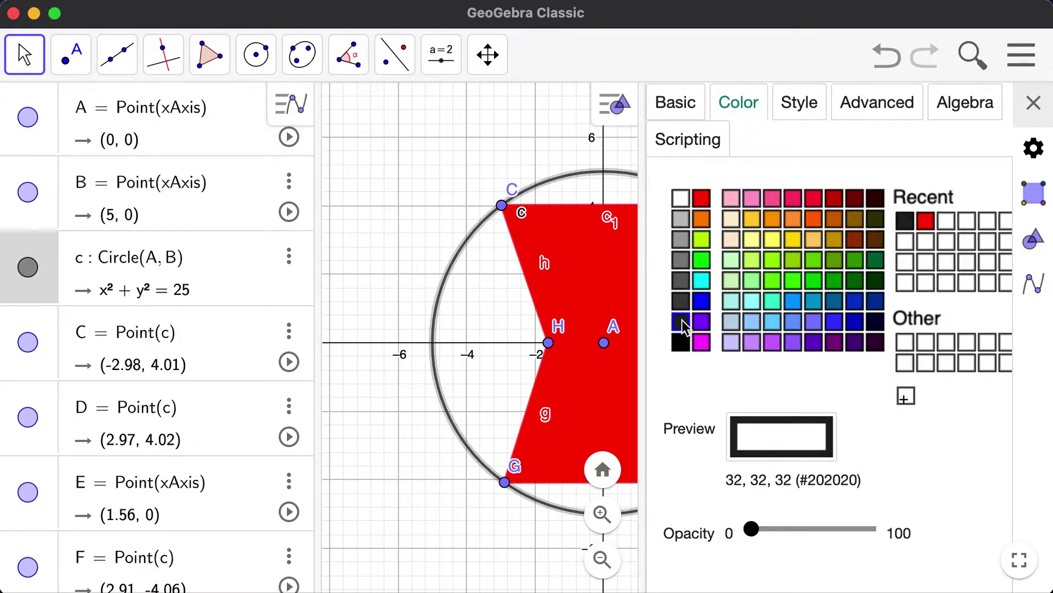
pyautogui.moveTo(753, 530); pyautogui.dragTo(940, 530)
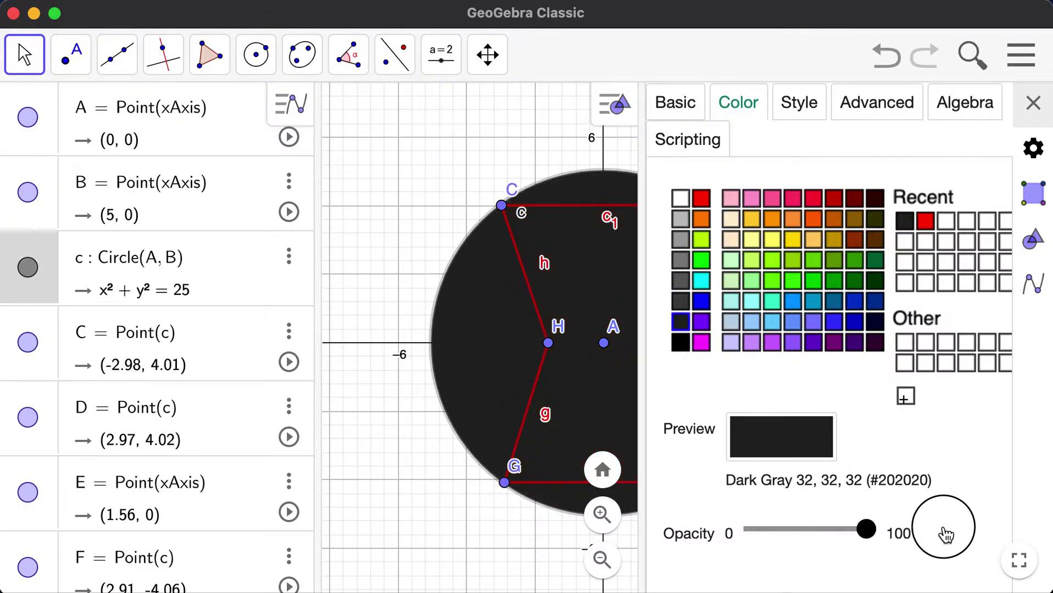
pyautogui.click(1033, 103)
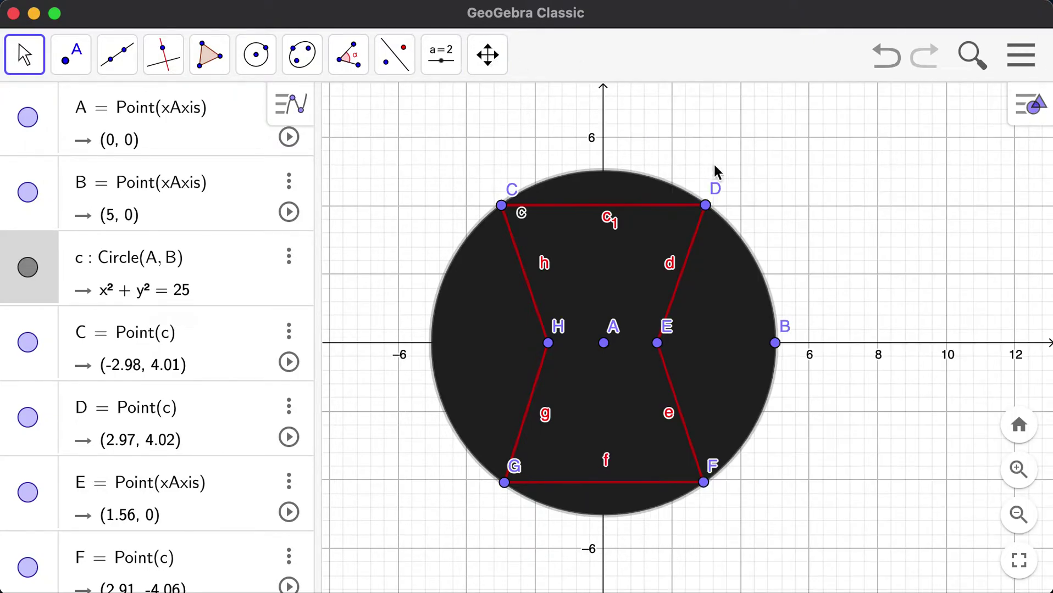
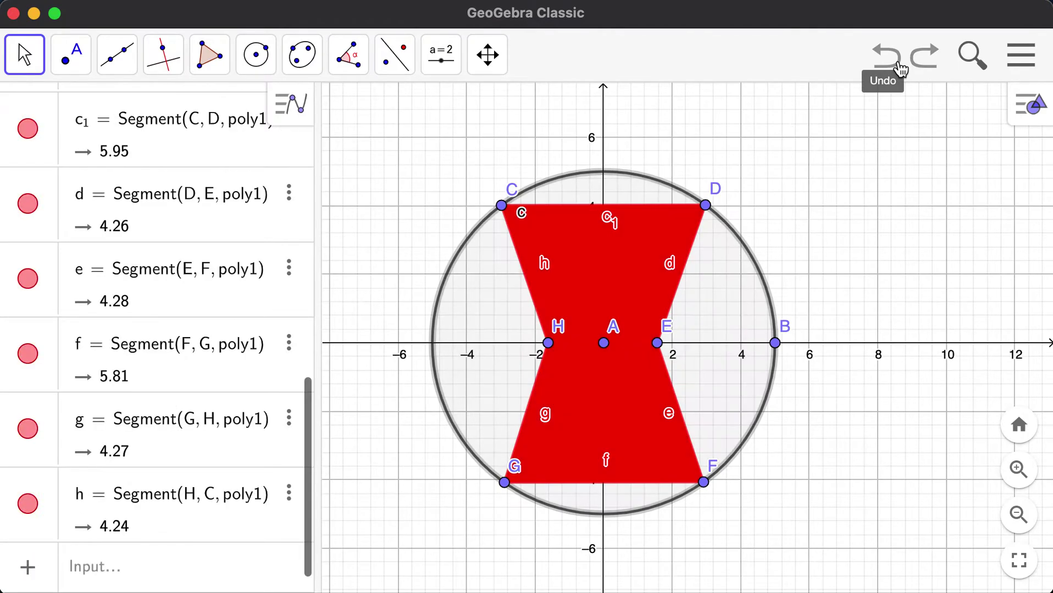
# - Undo the circle's dark gray fill and colour while keeping the centred view and the solid red hourglass
pyautogui.click(900, 68)
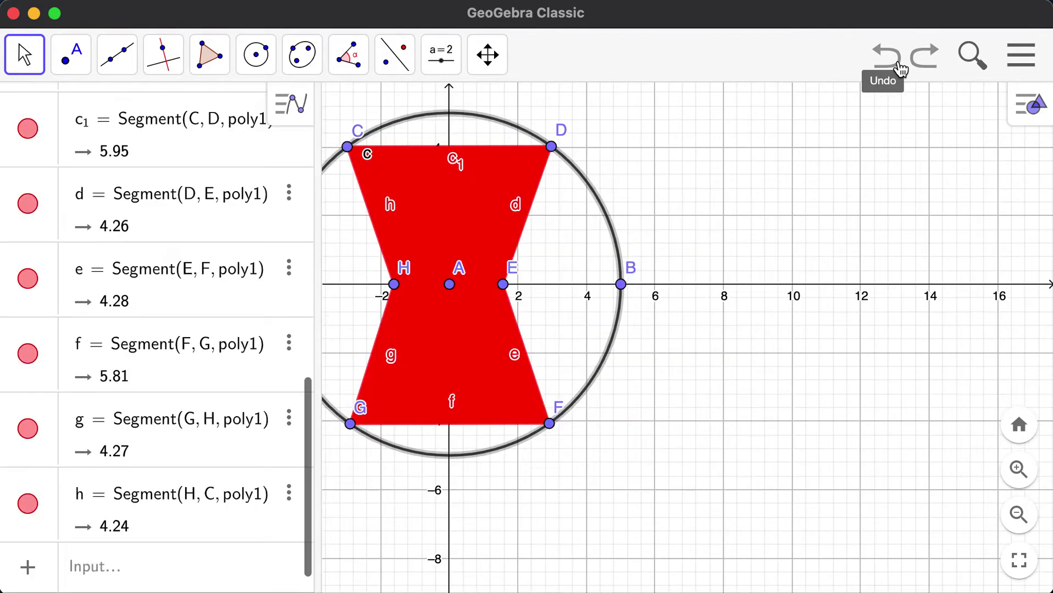
pyautogui.click(900, 68)
pyautogui.click(874, 73)
pyautogui.click(971, 65)
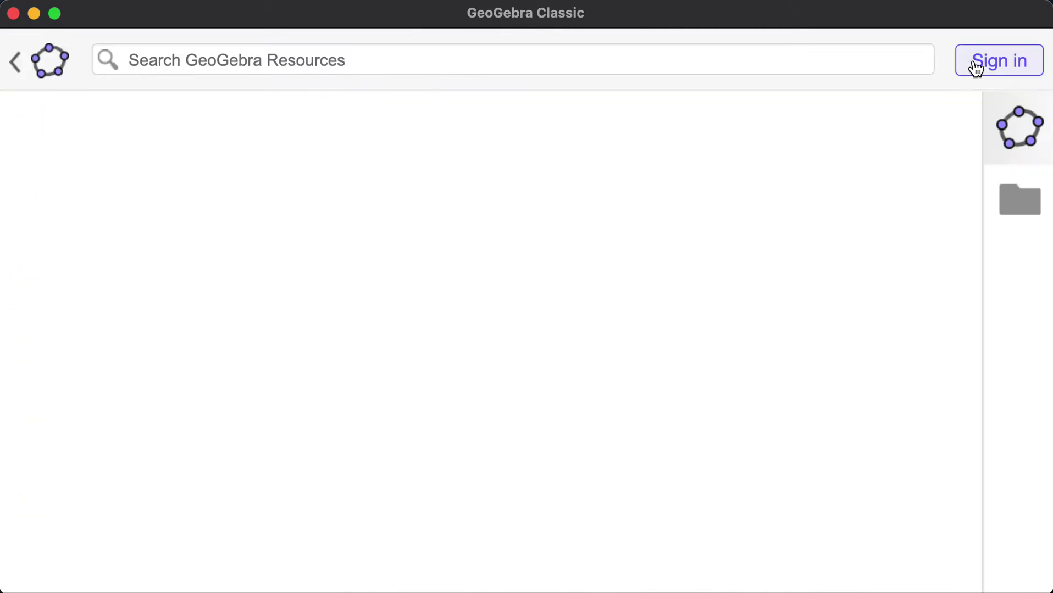
pyautogui.click(19, 60)
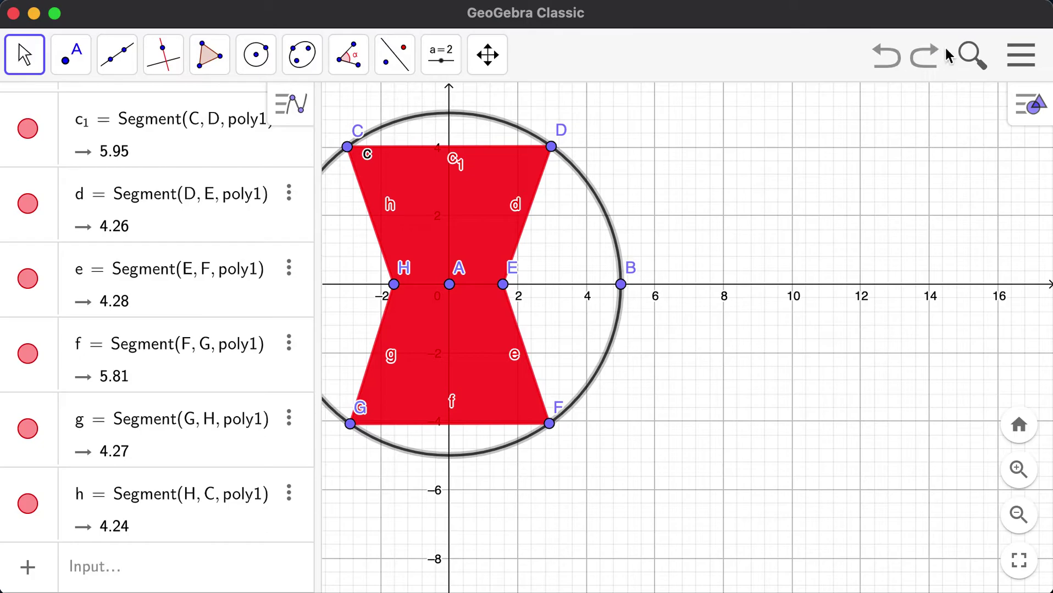
pyautogui.click(934, 62)
pyautogui.click(934, 62)
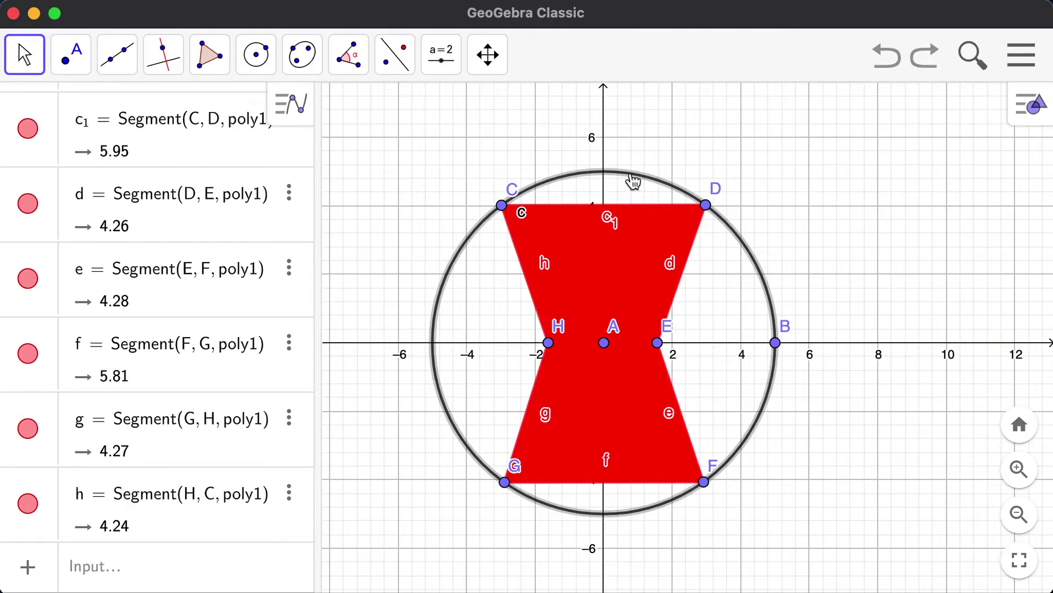
# - Set the colour of circle c to golden yellow (#FFD700) with opacity 0 and close its settings
pyautogui.click(1028, 113)
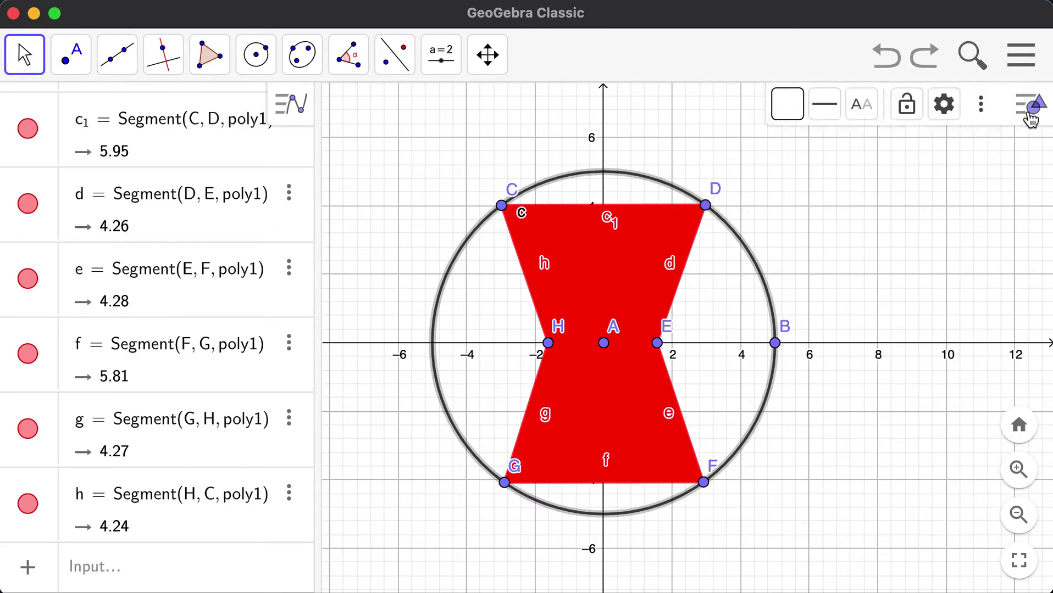
pyautogui.click(797, 114)
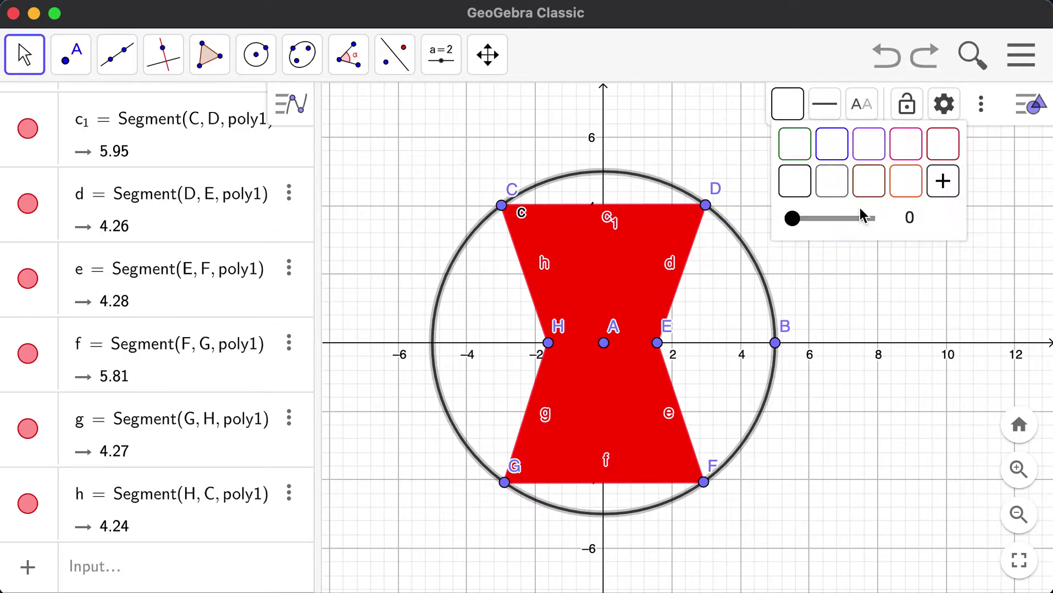
pyautogui.click(943, 181)
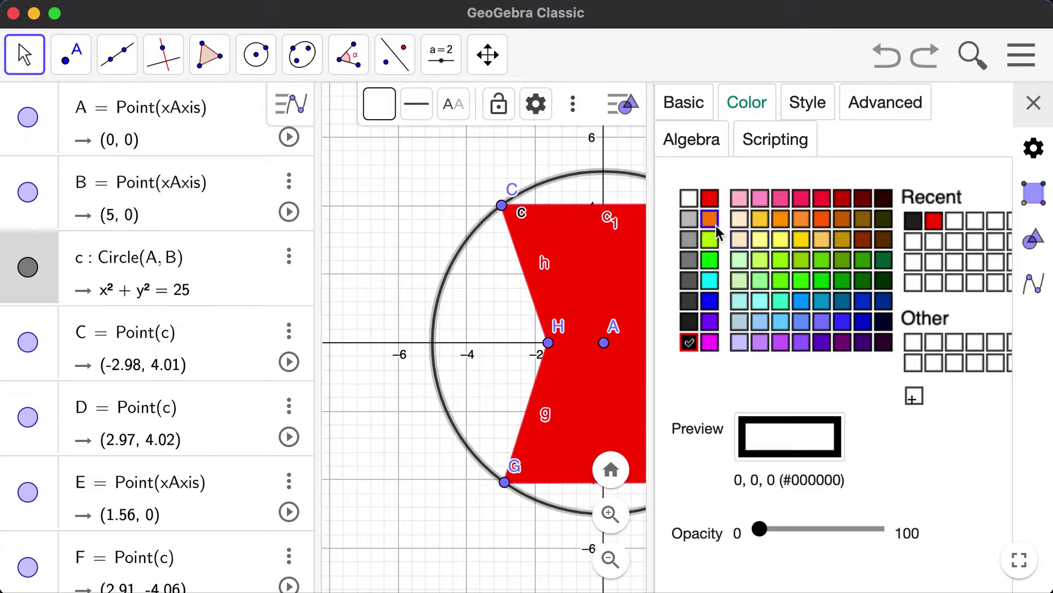
pyautogui.click(778, 238)
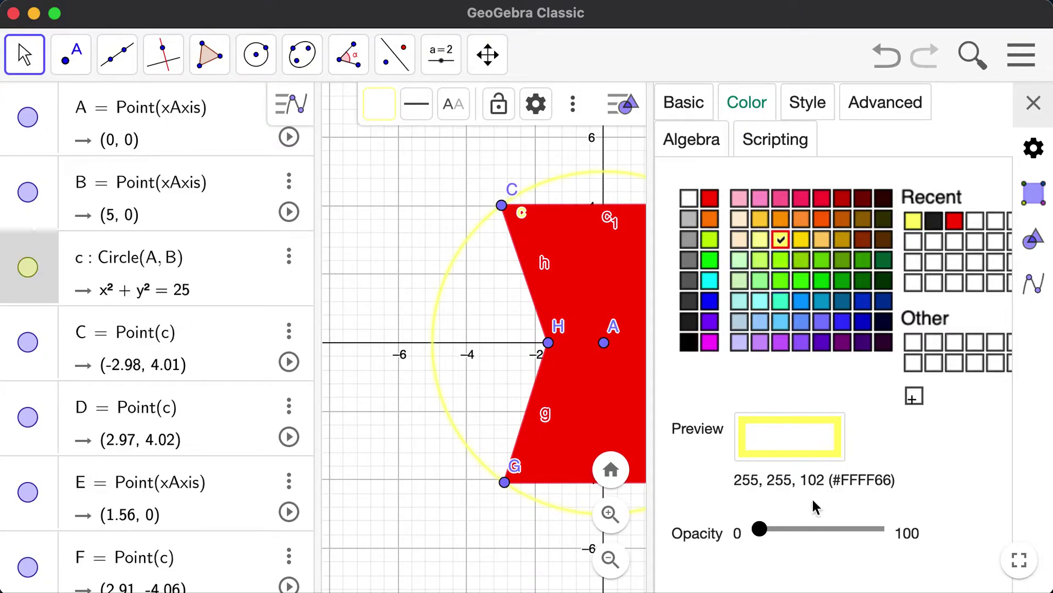
pyautogui.click(759, 531)
pyautogui.moveTo(761, 536)
pyautogui.mouseDown()
pyautogui.moveTo(782, 537)
pyautogui.moveTo(762, 533)
pyautogui.mouseUp()
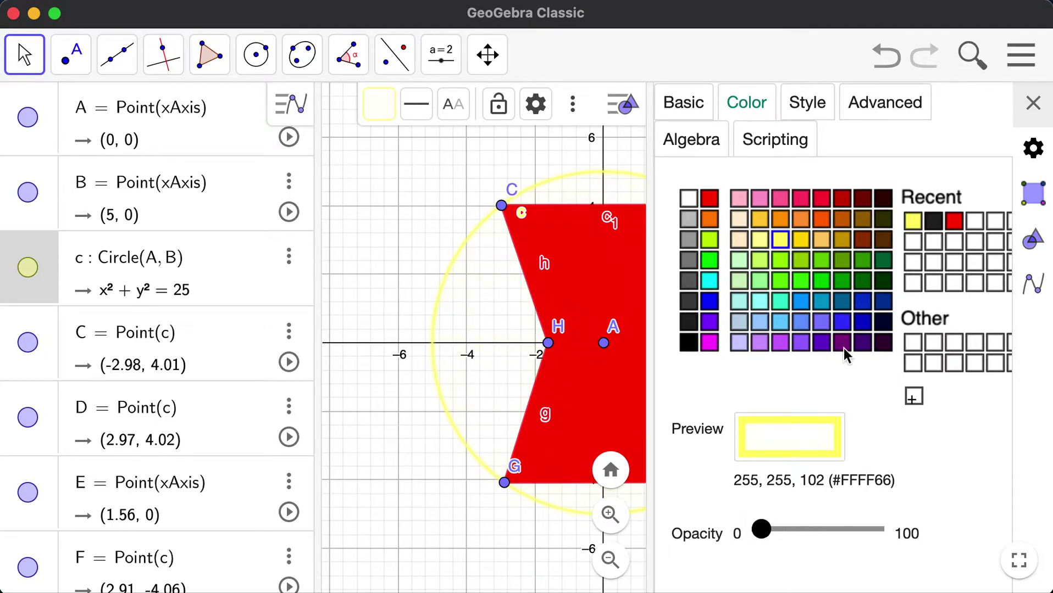
pyautogui.click(799, 241)
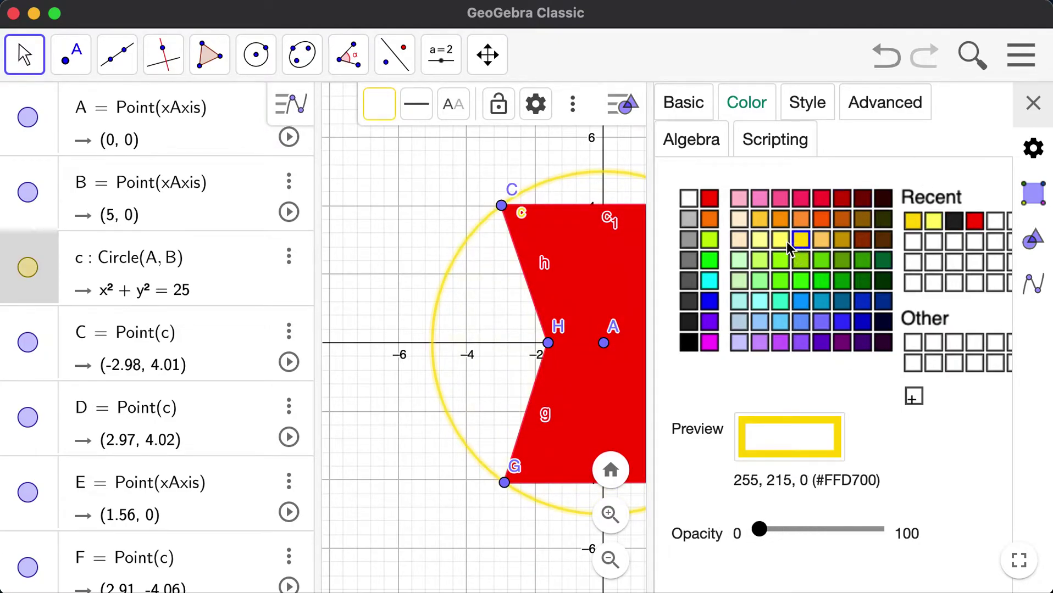
pyautogui.click(761, 241)
pyautogui.click(806, 243)
pyautogui.click(822, 240)
pyautogui.click(803, 243)
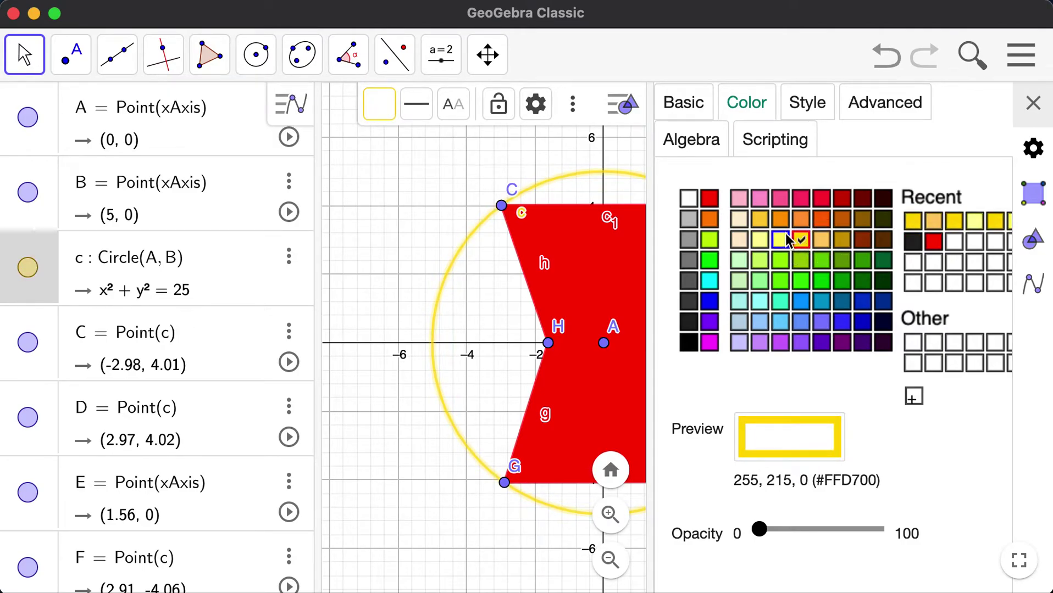
pyautogui.click(794, 244)
pyautogui.click(808, 245)
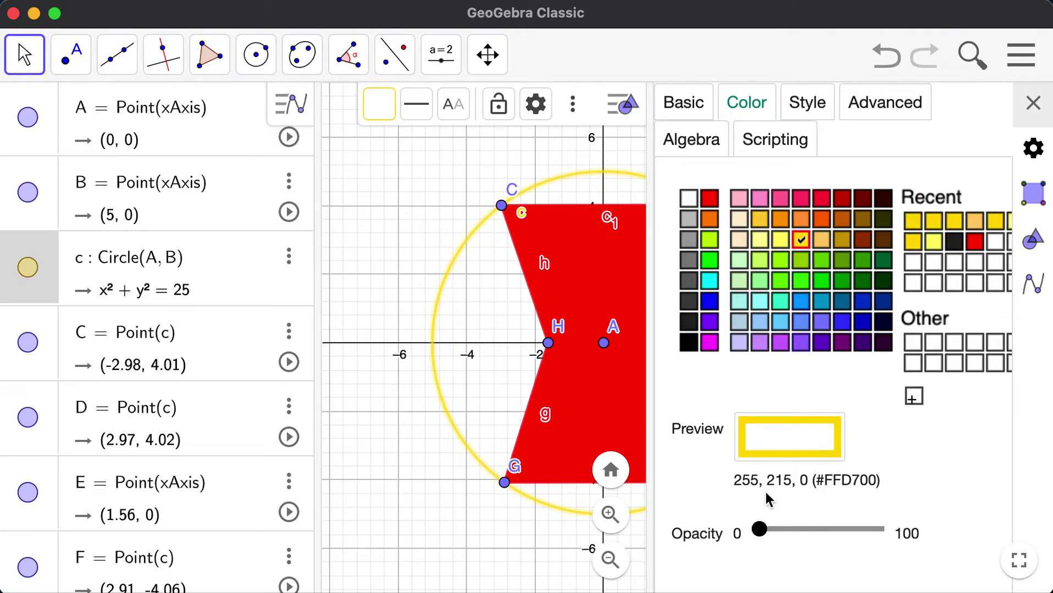
pyautogui.moveTo(760, 531)
pyautogui.mouseDown()
pyautogui.moveTo(779, 537)
pyautogui.moveTo(754, 530)
pyautogui.mouseUp()
pyautogui.click(1032, 102)
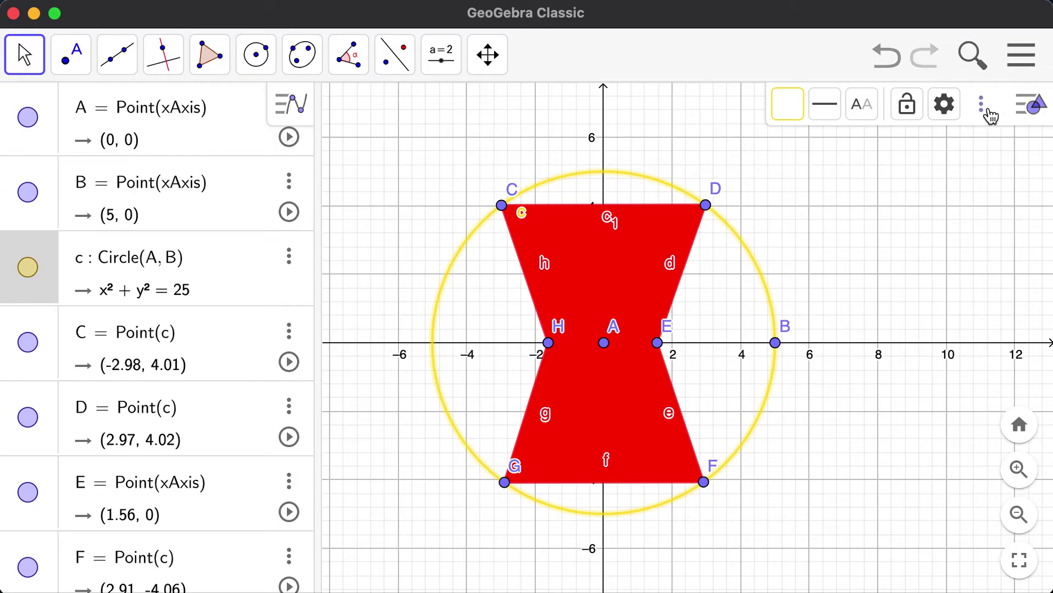
# - Look through circle c's scripting, algebra, advanced, style, colour and basic settings
pyautogui.click(943, 105)
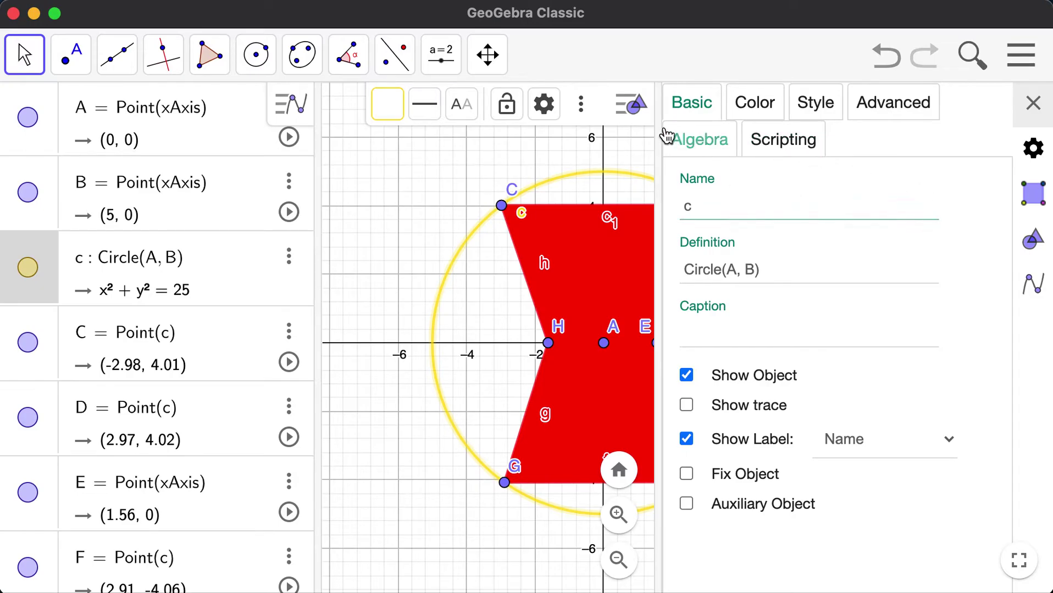
pyautogui.click(780, 142)
pyautogui.click(703, 143)
pyautogui.click(885, 104)
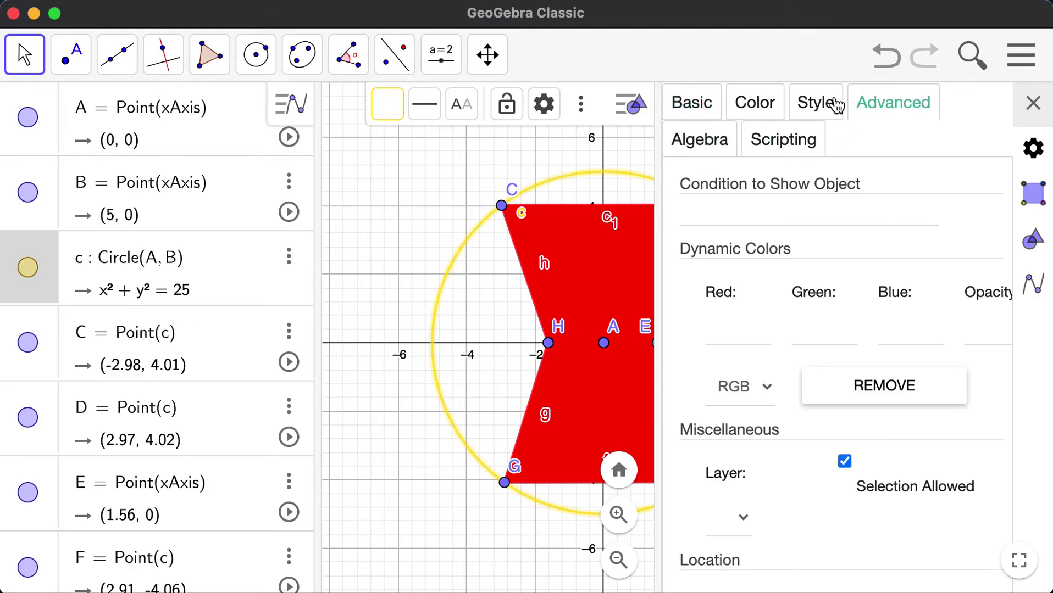
pyautogui.click(812, 103)
pyautogui.click(751, 103)
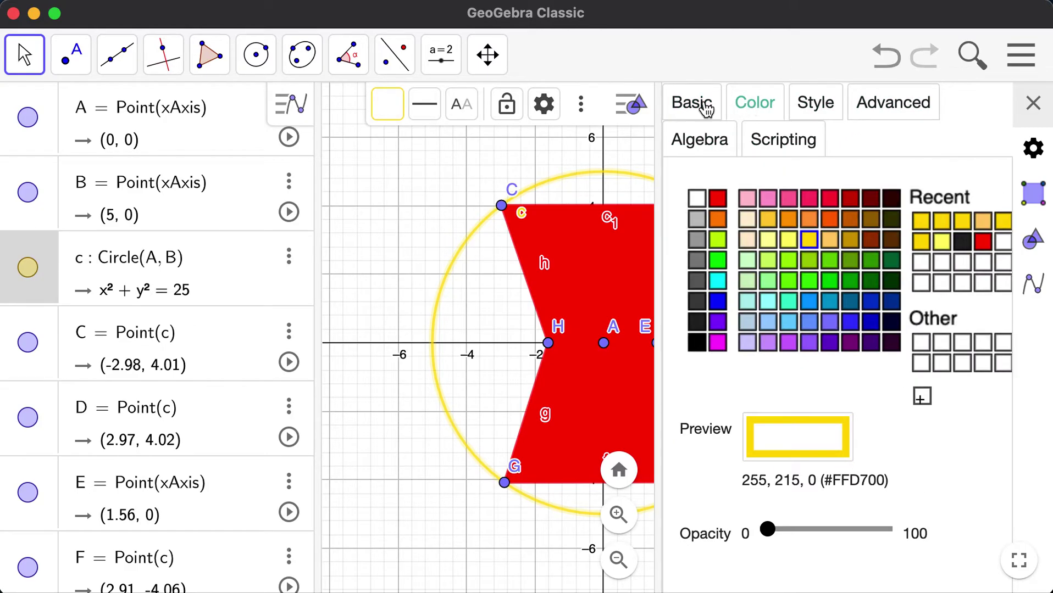
pyautogui.click(692, 105)
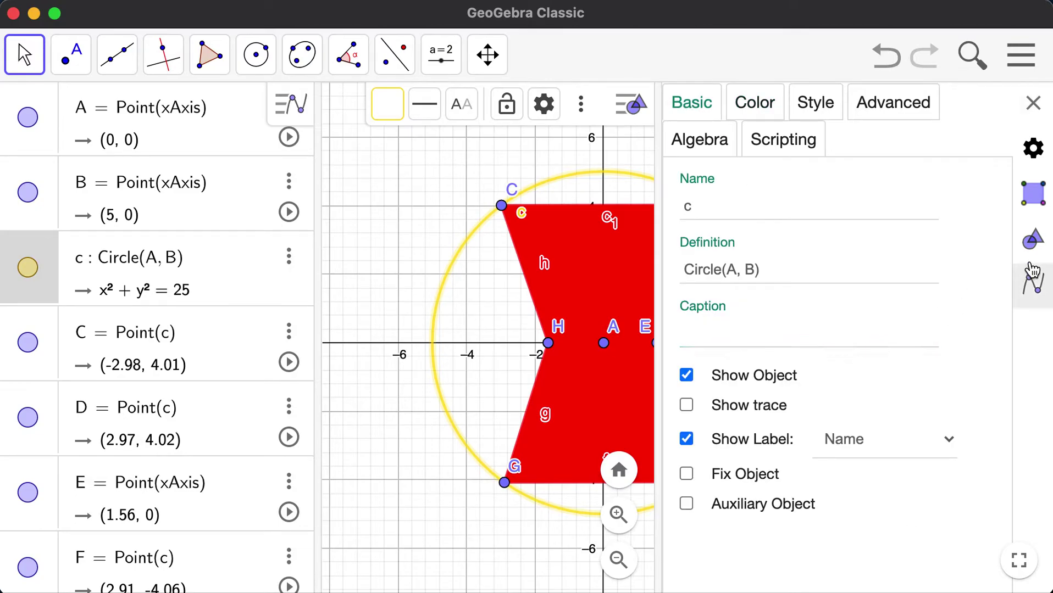
# - Set the background colour of the graphics view to black (#000000)
pyautogui.click(1032, 239)
pyautogui.scroll(-10, 912, 467)
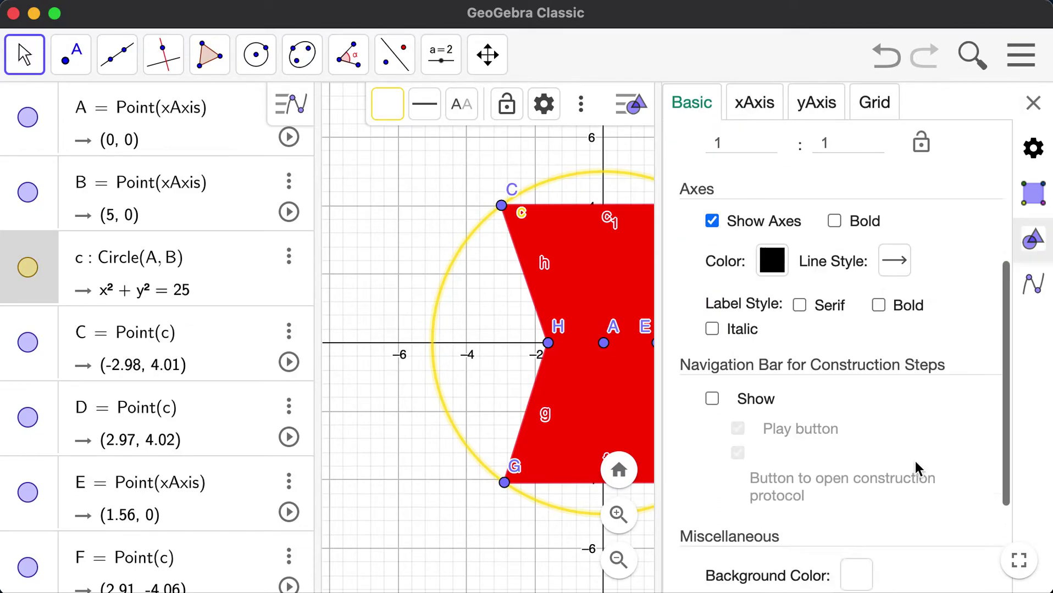
pyautogui.click(865, 420)
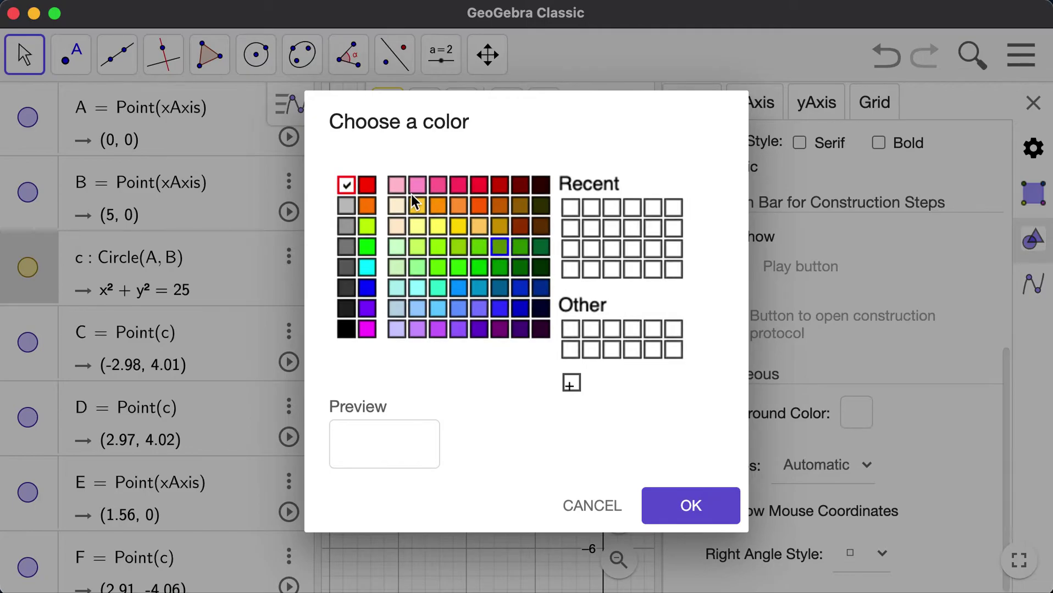
pyautogui.click(346, 305)
pyautogui.click(348, 331)
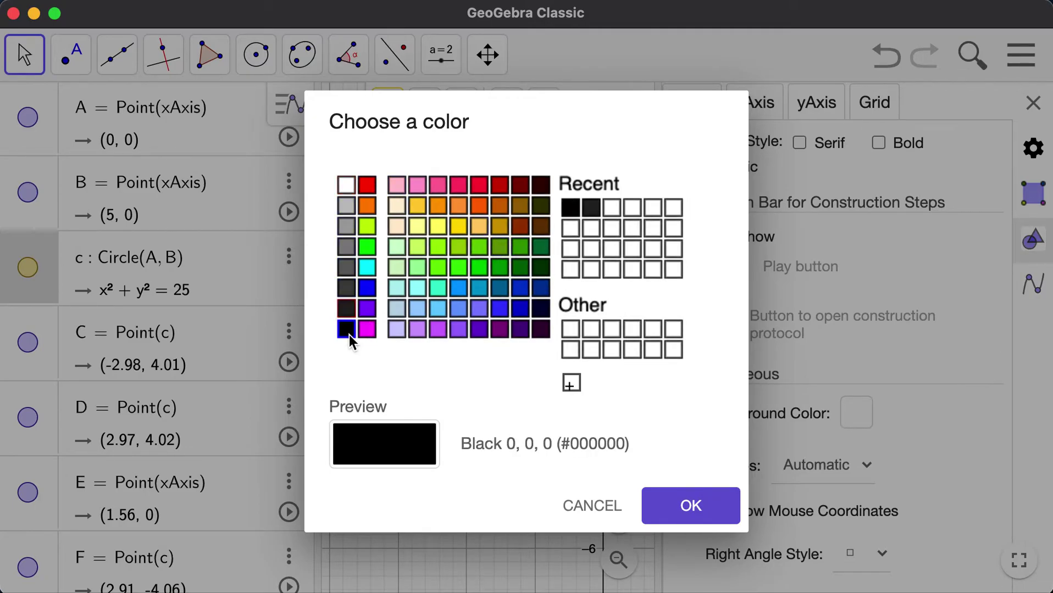
pyautogui.click(354, 305)
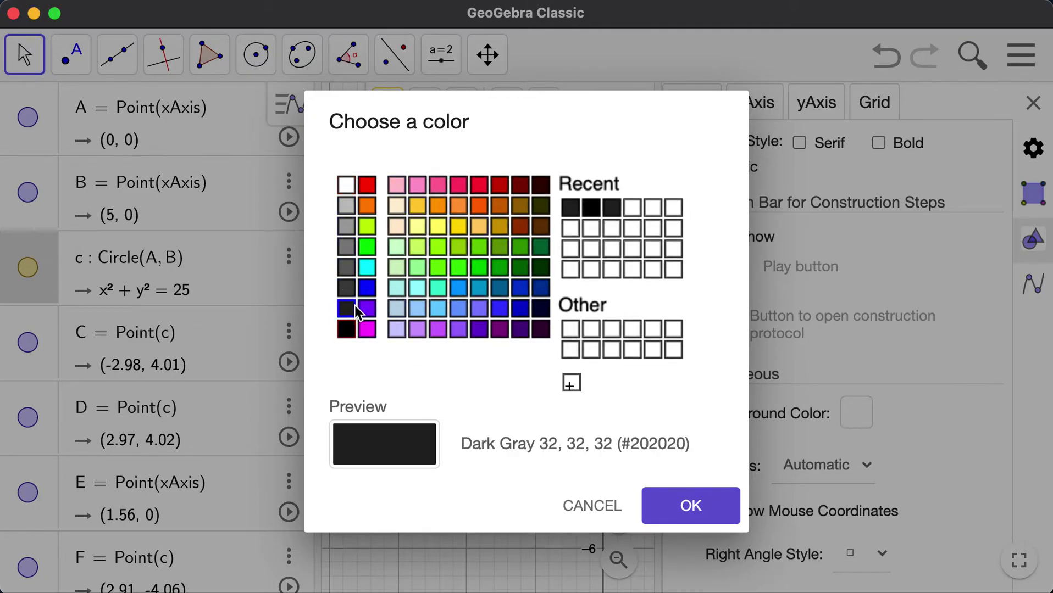
pyautogui.click(346, 332)
pyautogui.click(681, 501)
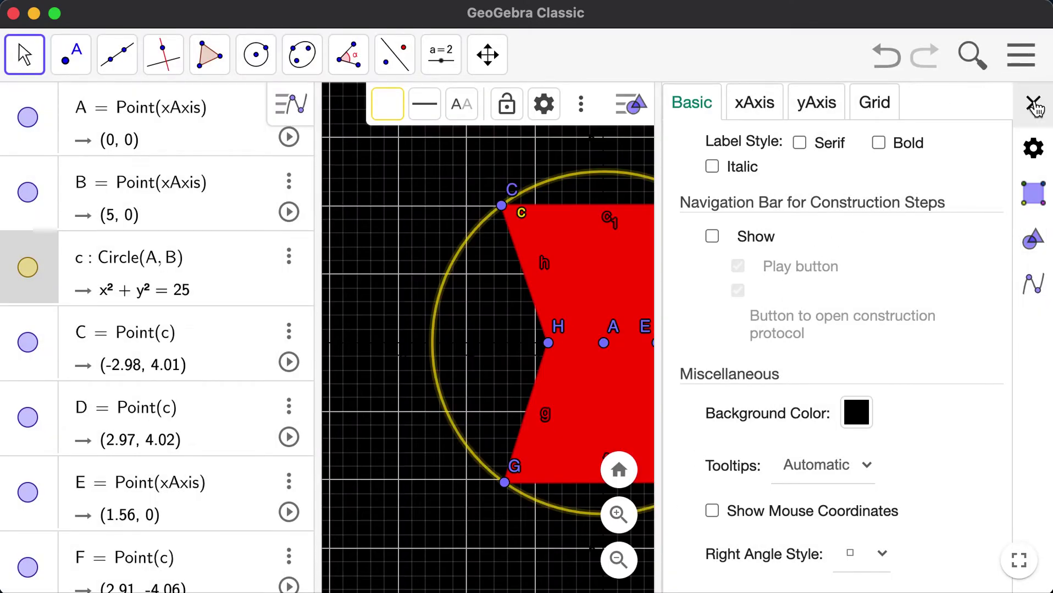
# - Close the background settings and turn off the grid of the graphics view
pyautogui.click(1033, 104)
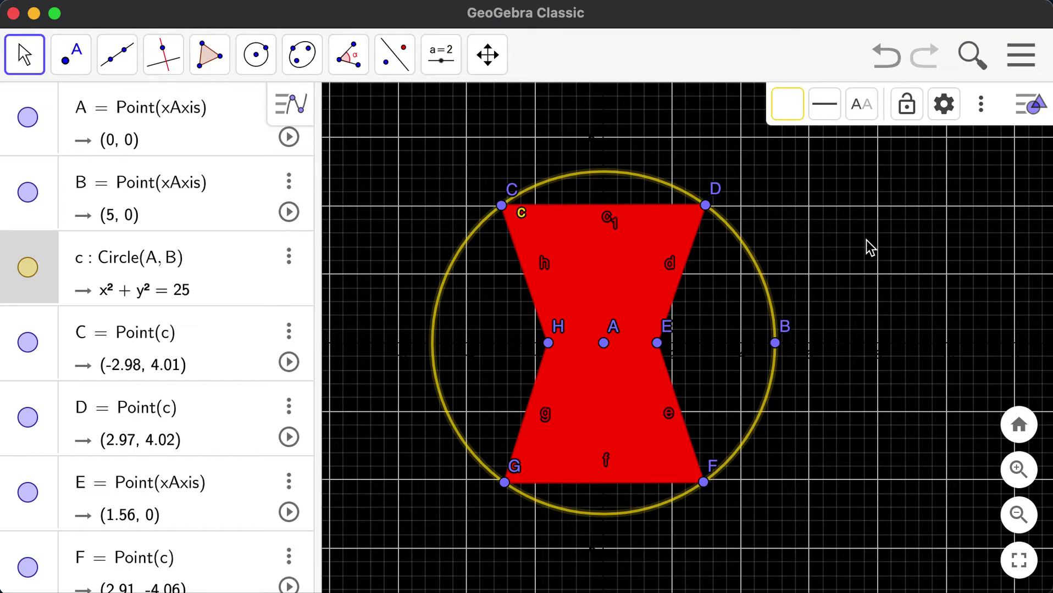
pyautogui.click(981, 113)
pyautogui.click(942, 107)
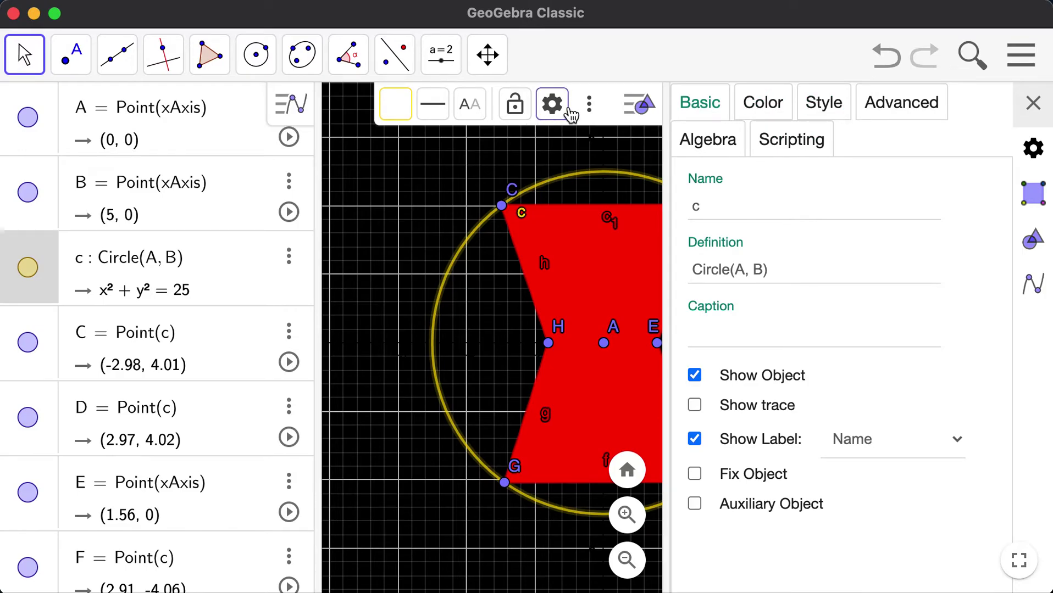
pyautogui.click(1042, 240)
pyautogui.click(881, 105)
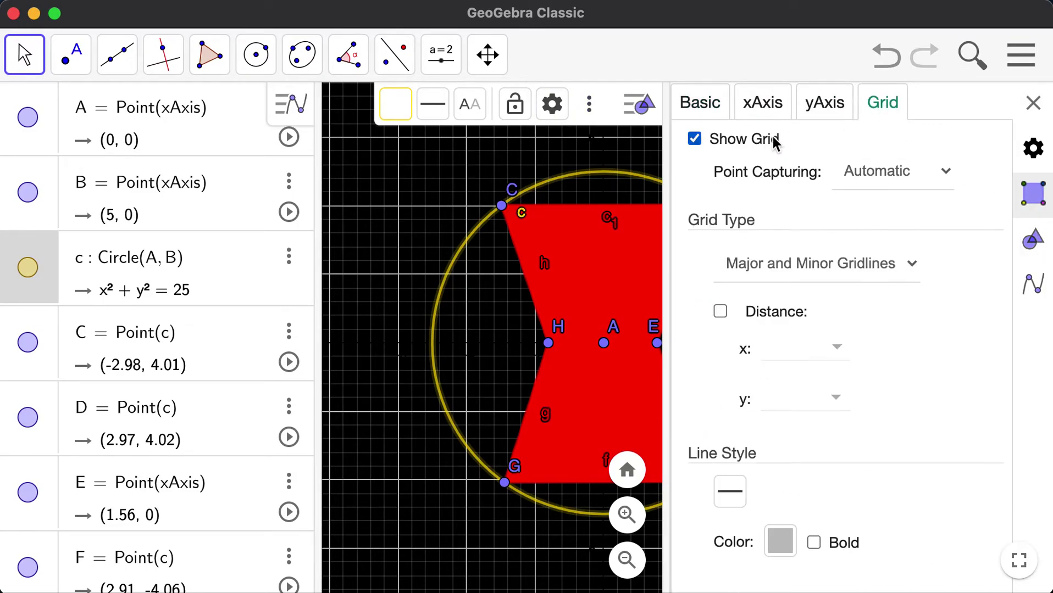
pyautogui.click(695, 139)
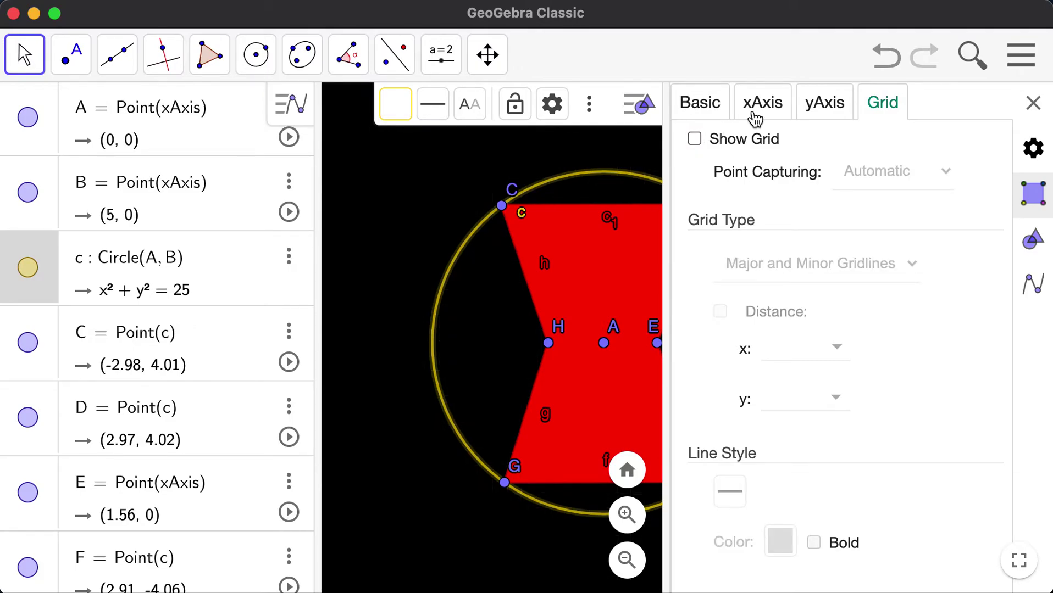
# - Turn off the y-axis numbers, the x-axis and its numbers, and close the graphics view settings
pyautogui.click(834, 109)
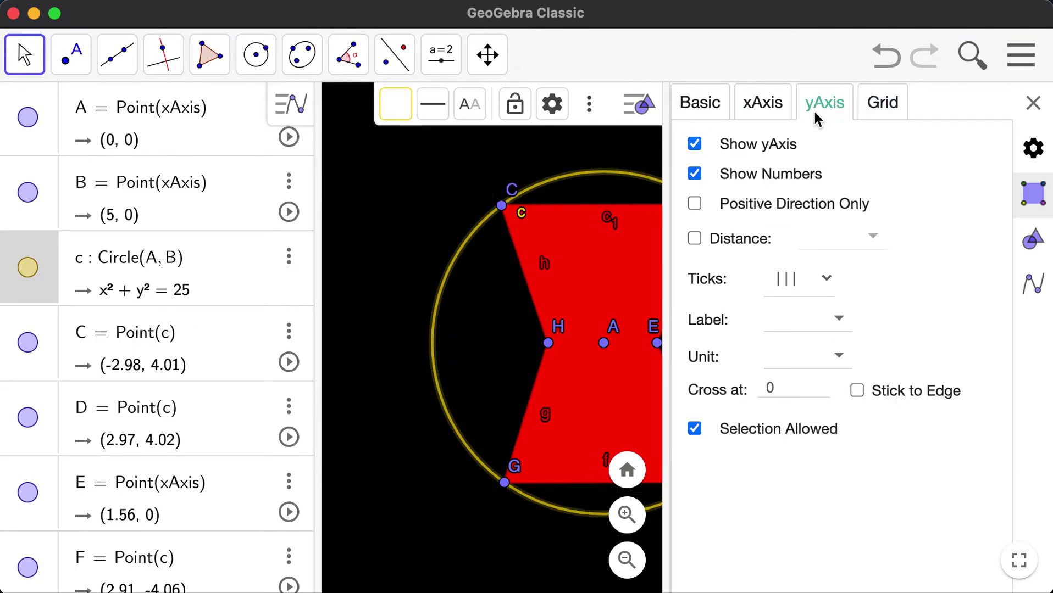
pyautogui.click(695, 175)
pyautogui.click(785, 111)
pyautogui.click(694, 144)
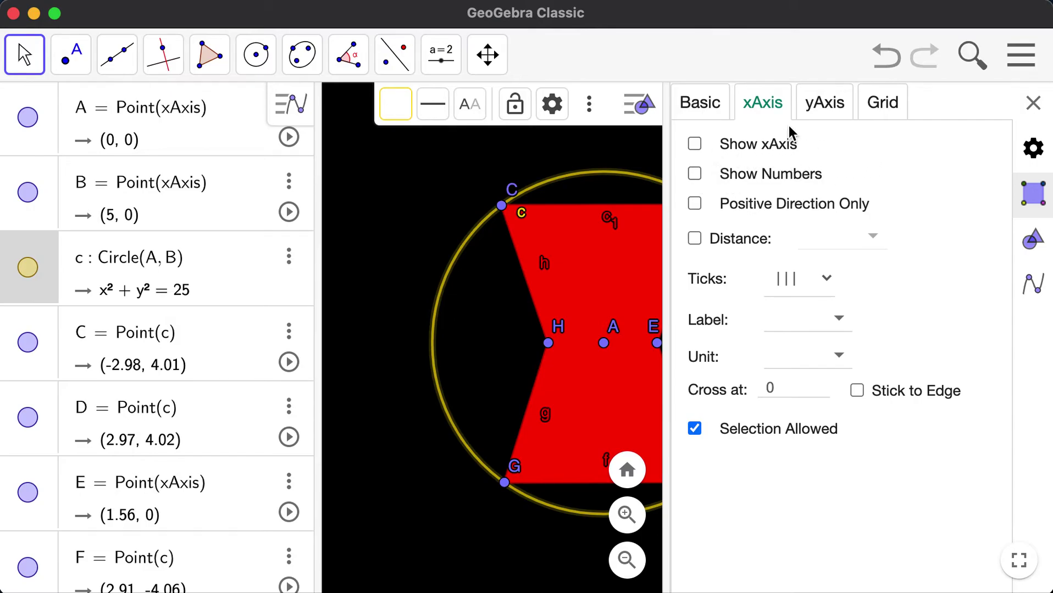
pyautogui.click(714, 107)
pyautogui.scroll(-6, 909, 283)
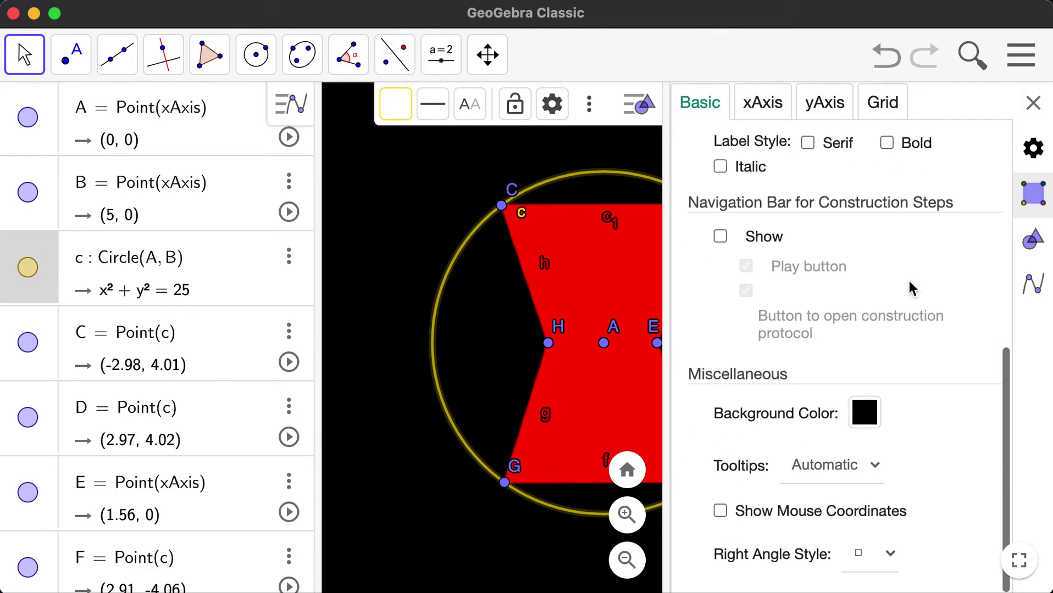
pyautogui.scroll(6, 909, 283)
pyautogui.click(1034, 103)
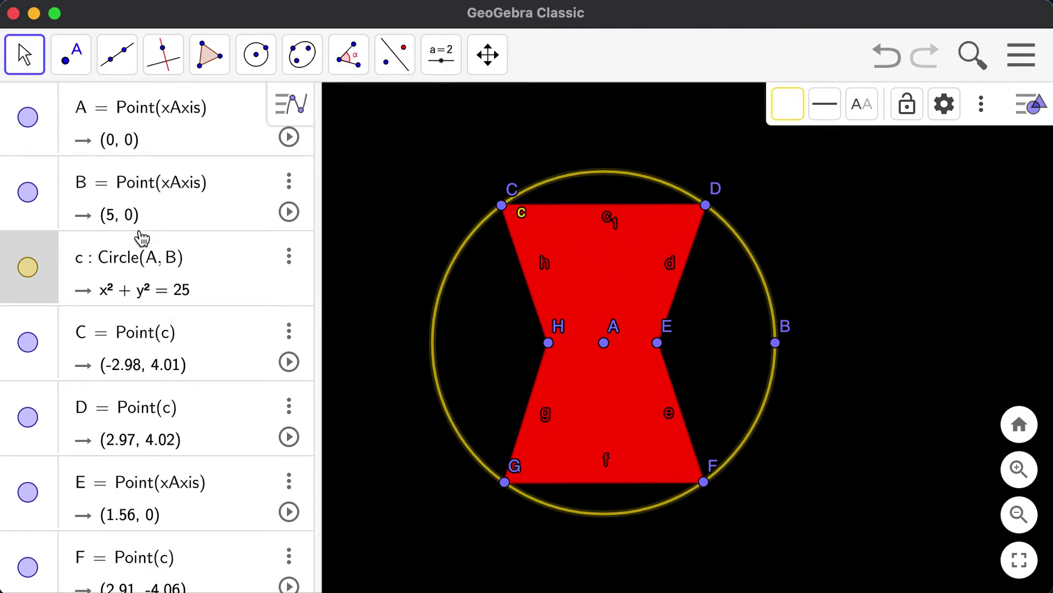
# - Hide the circle's centre point A and its radius point B
pyautogui.scroll(-1, 151, 348)
pyautogui.scroll(1, 151, 348)
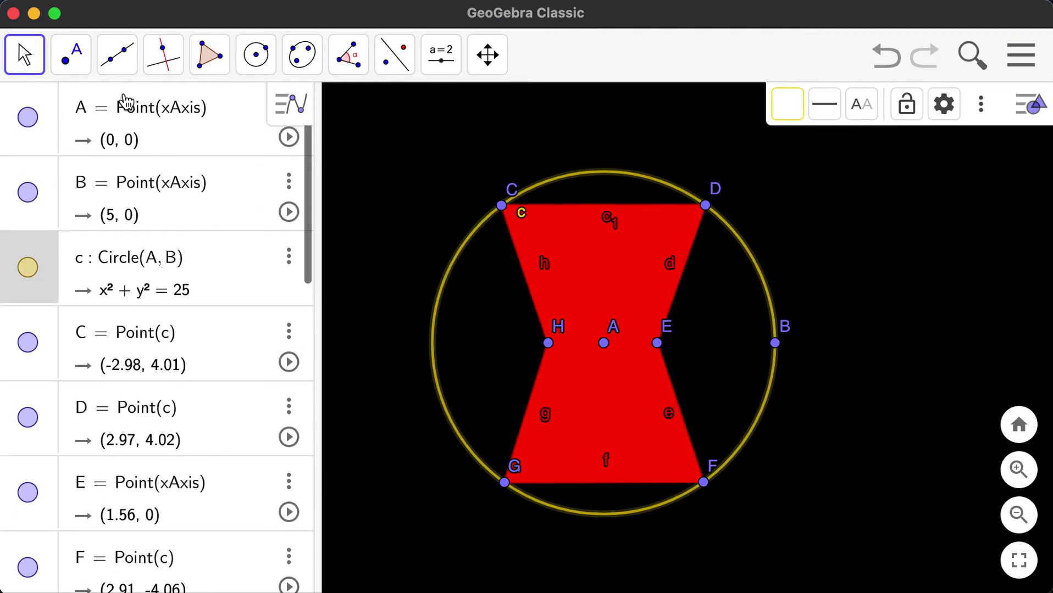
pyautogui.click(29, 120)
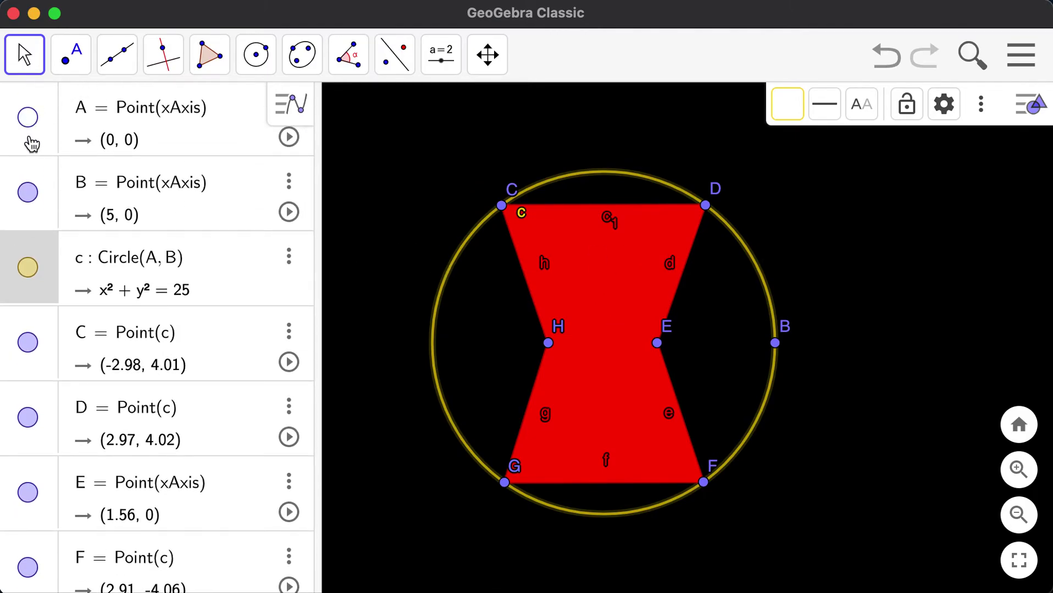
pyautogui.click(30, 192)
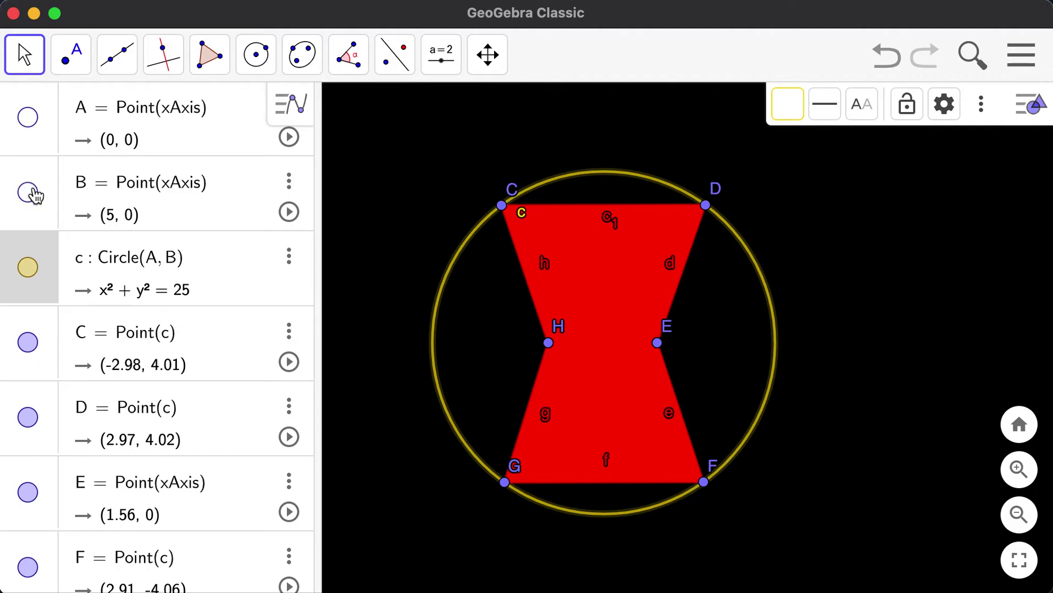
pyautogui.click(29, 118)
pyautogui.click(29, 118)
pyautogui.click(28, 269)
pyautogui.click(31, 270)
pyautogui.scroll(-3, 82, 299)
pyautogui.click(30, 157)
pyautogui.click(30, 157)
# - Hide the hourglass's corner points C, D, E, F, G and H
pyautogui.click(30, 230)
pyautogui.click(31, 307)
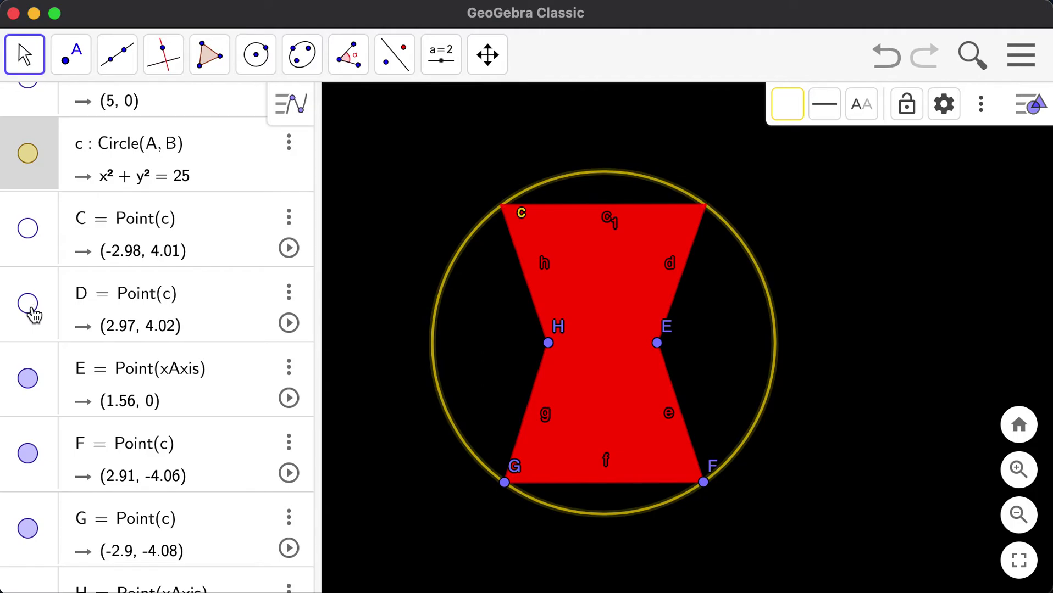
pyautogui.click(28, 379)
pyautogui.scroll(-3, 30, 385)
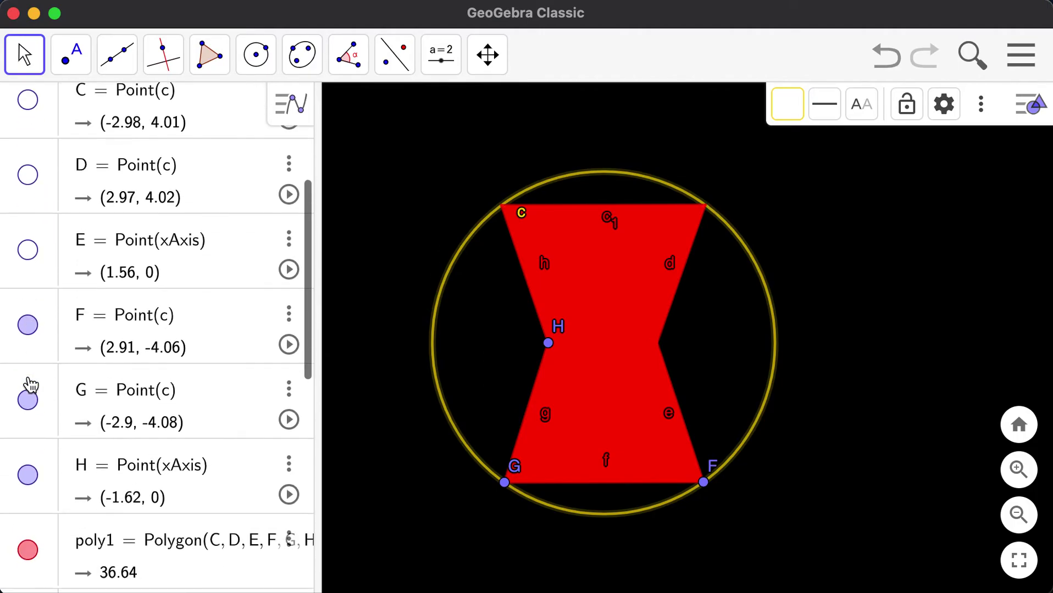
pyautogui.click(29, 325)
pyautogui.click(30, 406)
pyautogui.click(32, 482)
pyautogui.scroll(-4, 33, 481)
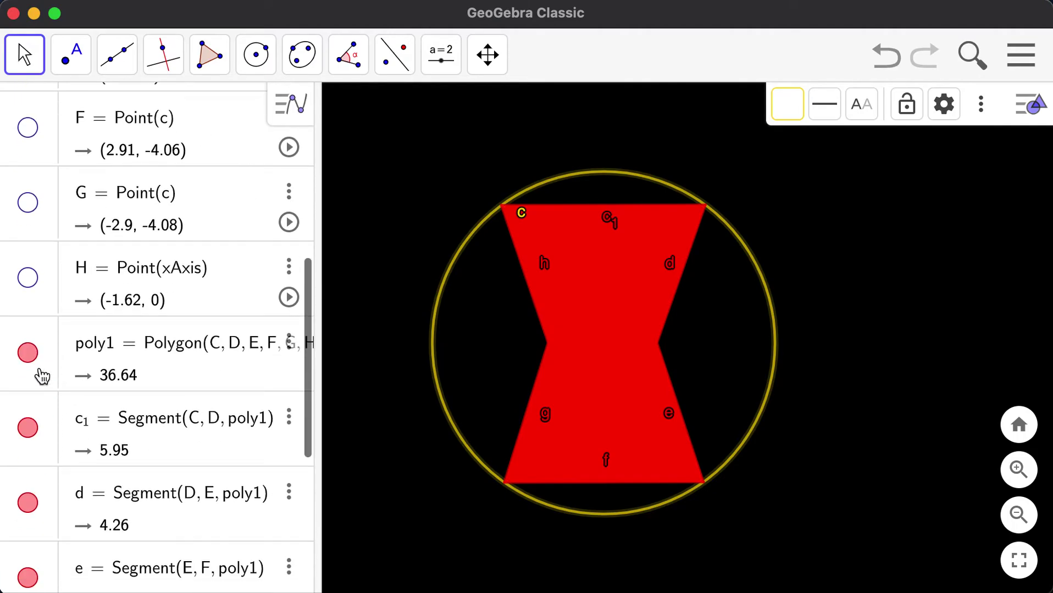
pyautogui.click(29, 360)
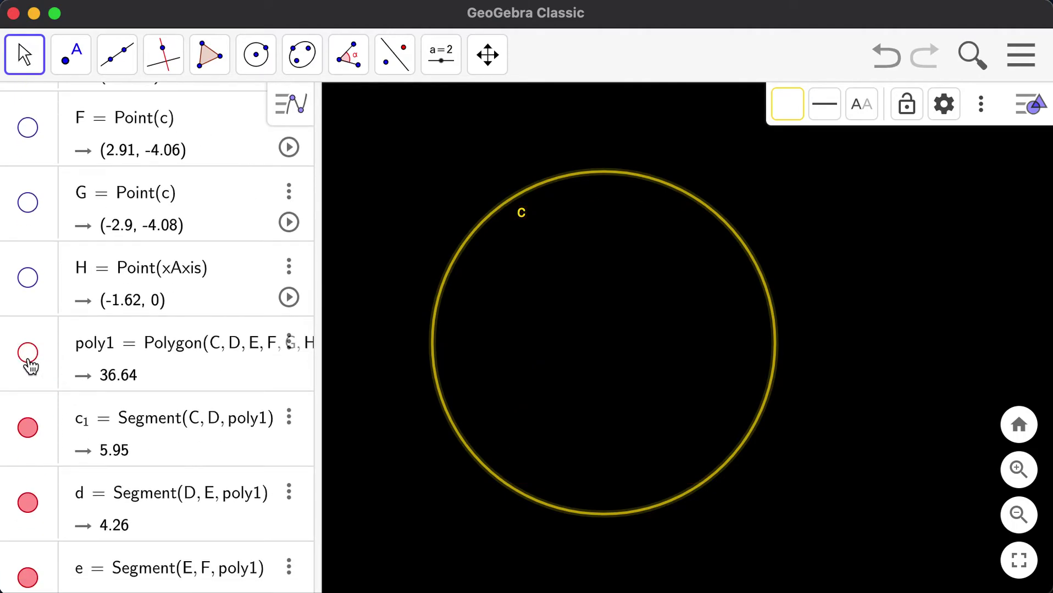
pyautogui.click(28, 360)
# - Hide the hourglass's six edge segments c₁, d, e, f, g and h, leaving polygon poly1 visible
pyautogui.scroll(-2, 51, 422)
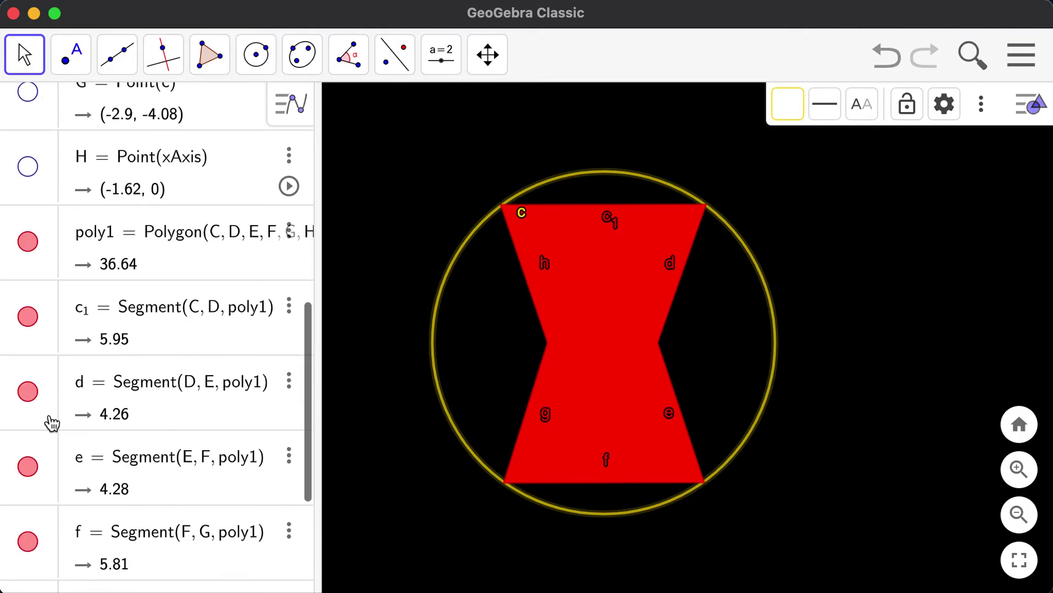
pyautogui.click(29, 319)
pyautogui.click(31, 393)
pyautogui.scroll(-1, 34, 397)
pyautogui.scroll(-1, 35, 397)
pyautogui.click(29, 374)
pyautogui.click(30, 446)
pyautogui.scroll(-1, 70, 495)
pyautogui.click(28, 429)
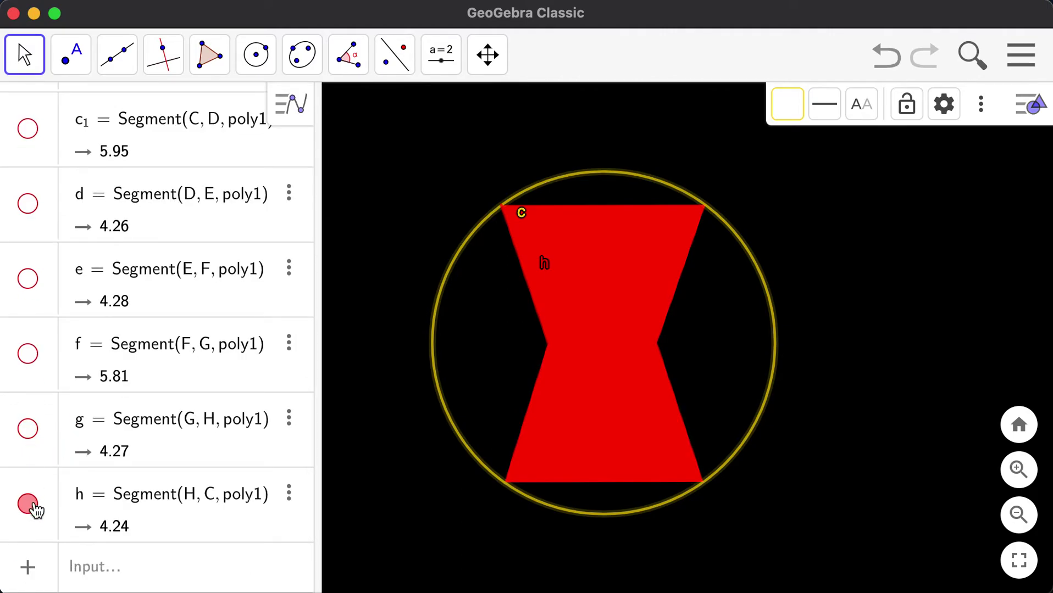
pyautogui.click(30, 506)
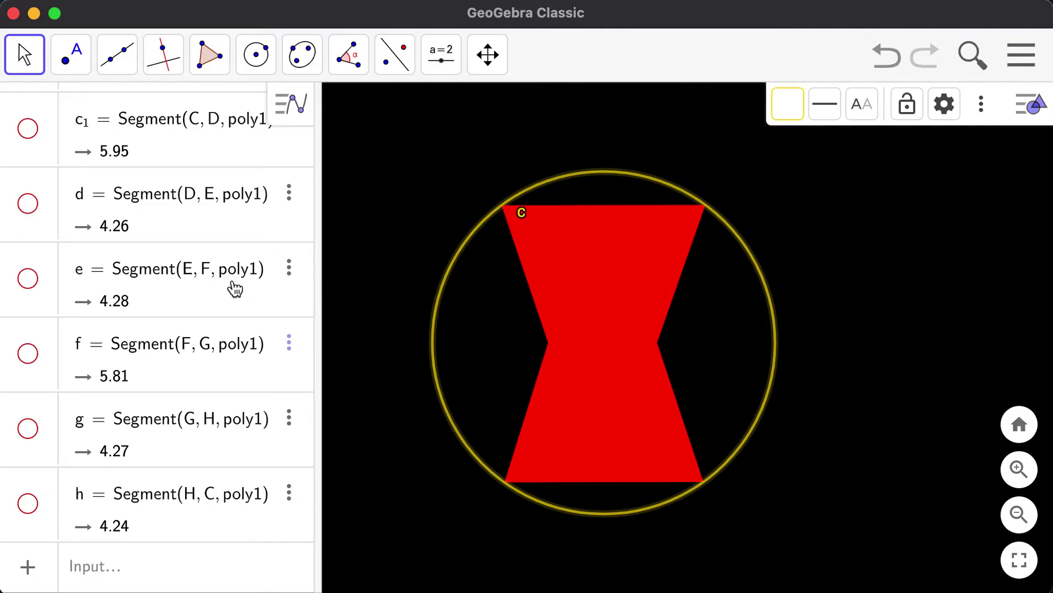
# - Turn off the label of circle c in its settings and close them
pyautogui.scroll(10, 220, 289)
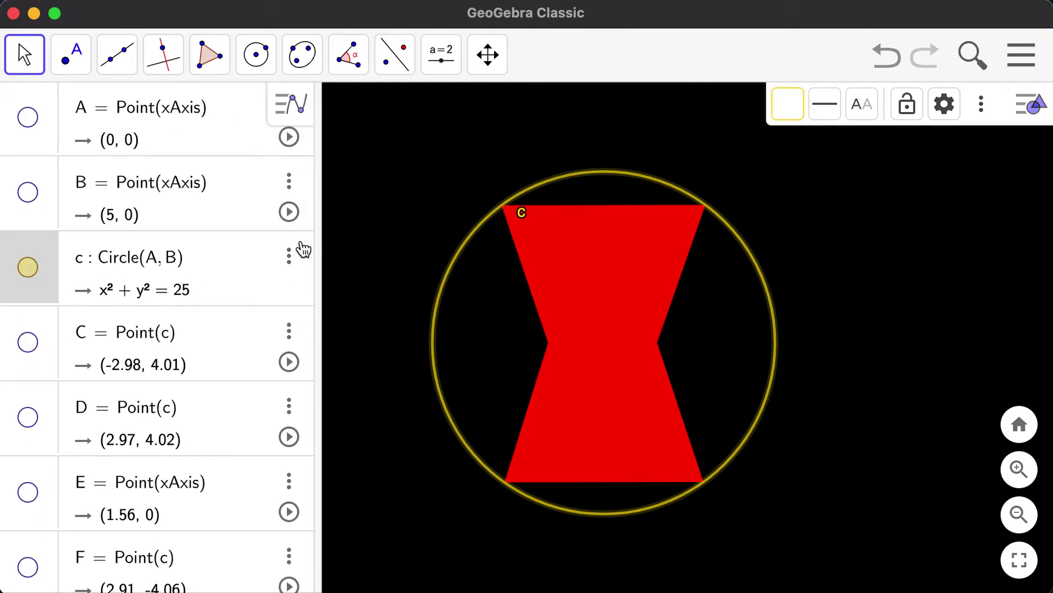
pyautogui.click(289, 256)
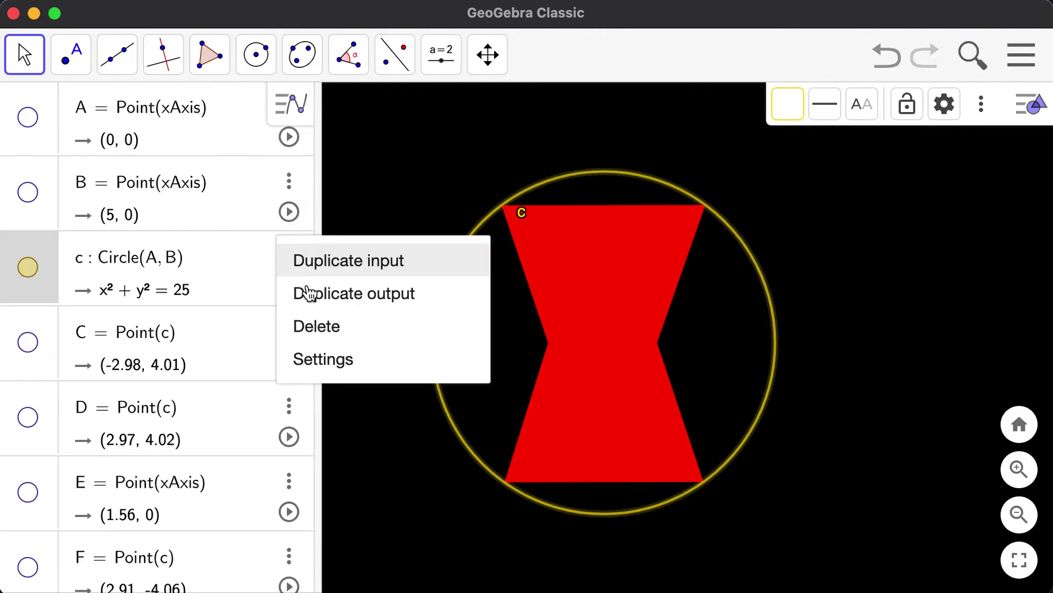
pyautogui.click(324, 360)
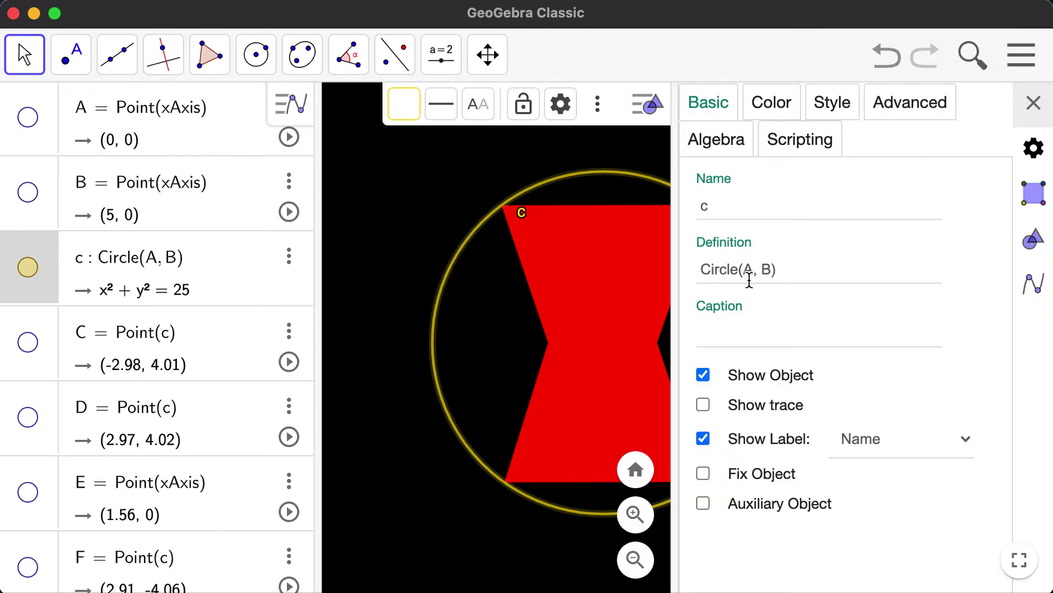
pyautogui.click(702, 446)
pyautogui.click(1033, 104)
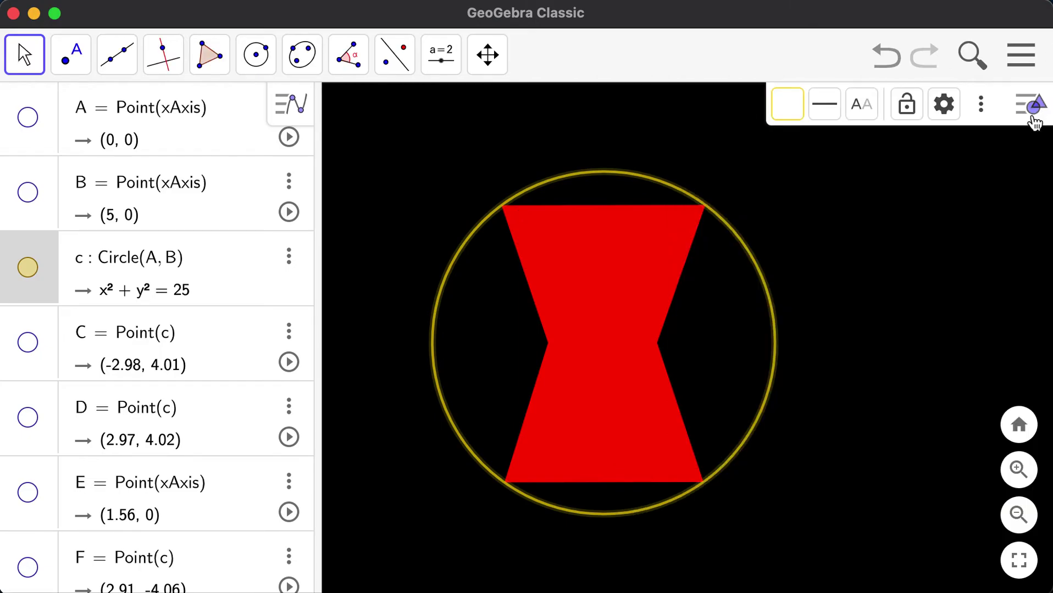
# - Shift the graphics view so the circle and hourglass sit nearer the middle of the black area
pyautogui.click(487, 55)
pyautogui.click(526, 116)
pyautogui.click(808, 241)
pyautogui.moveTo(810, 245); pyautogui.dragTo(878, 266)
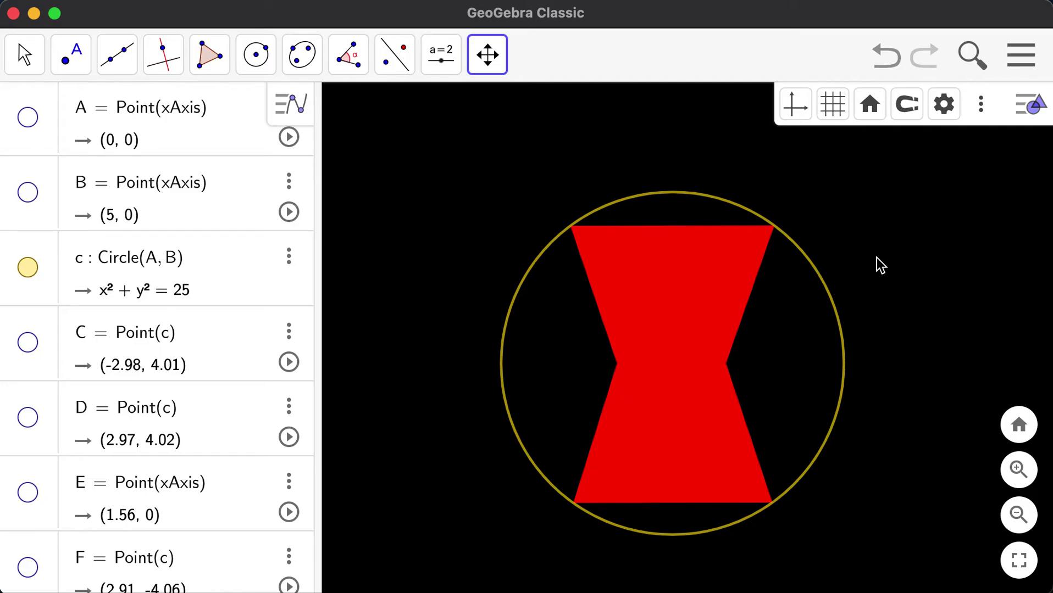
# - Set the colour of circle c to white with opacity 0, close its settings and deselect the circle
pyautogui.click(716, 201)
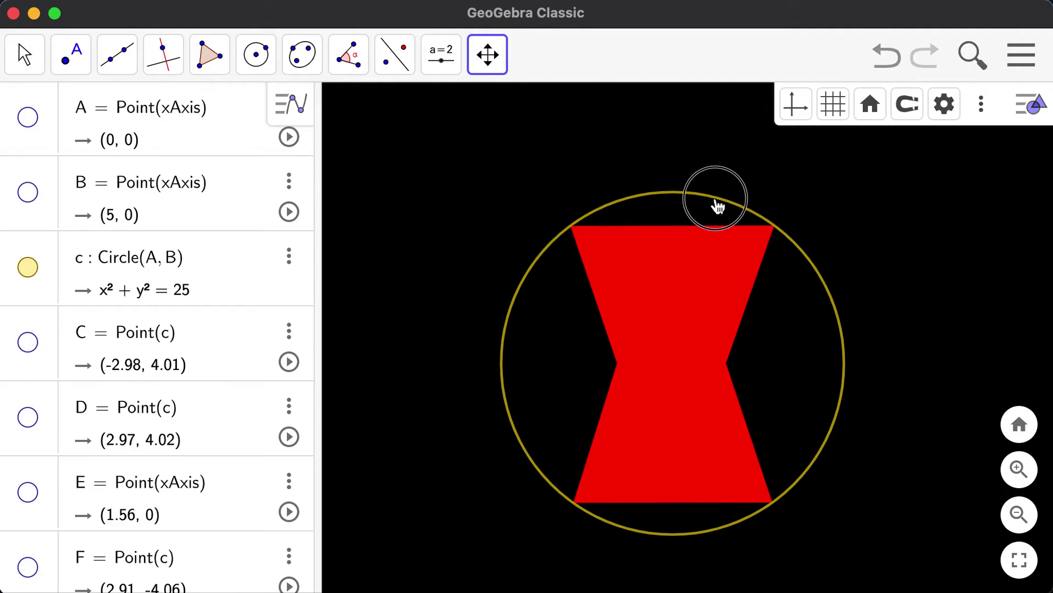
pyautogui.click(30, 53)
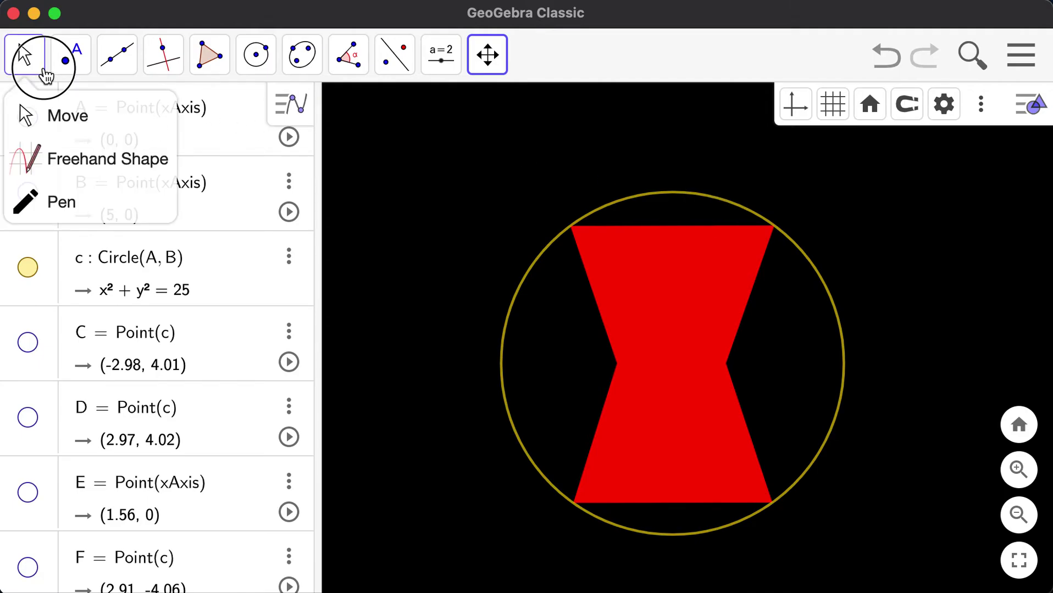
pyautogui.click(19, 104)
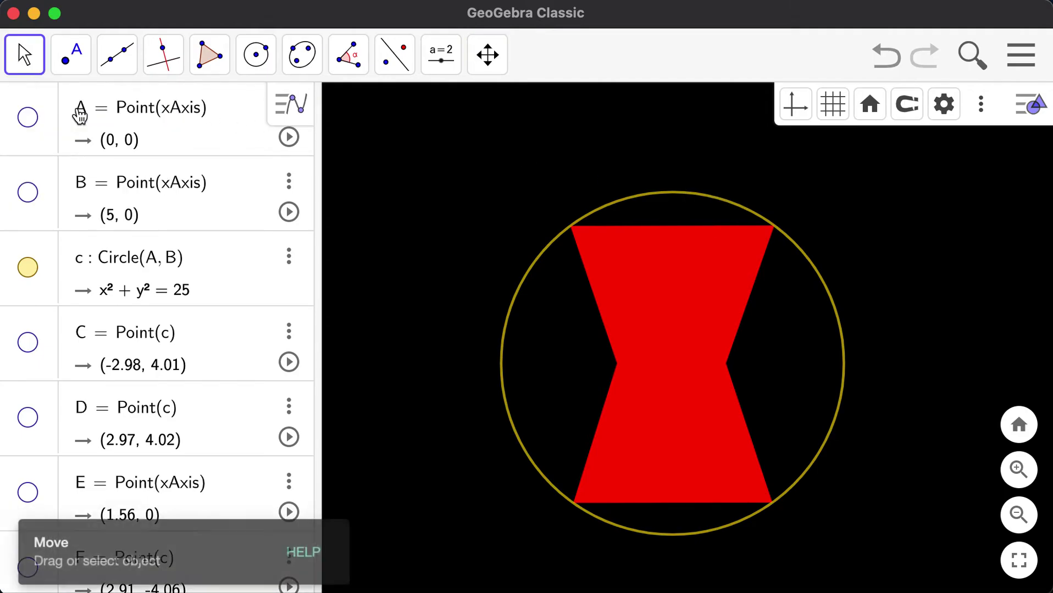
pyautogui.click(638, 205)
pyautogui.click(787, 106)
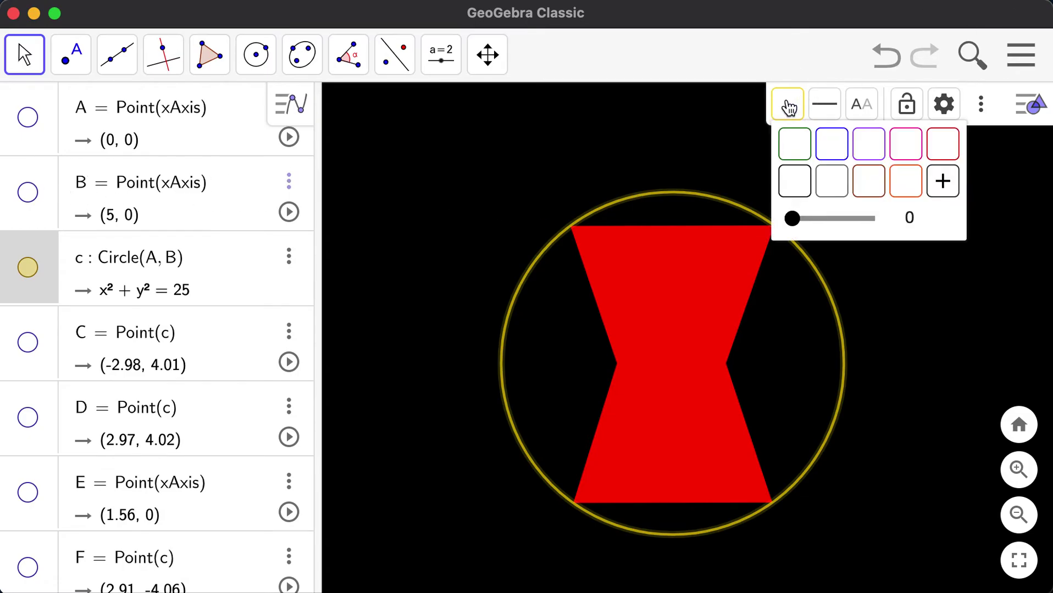
pyautogui.click(941, 181)
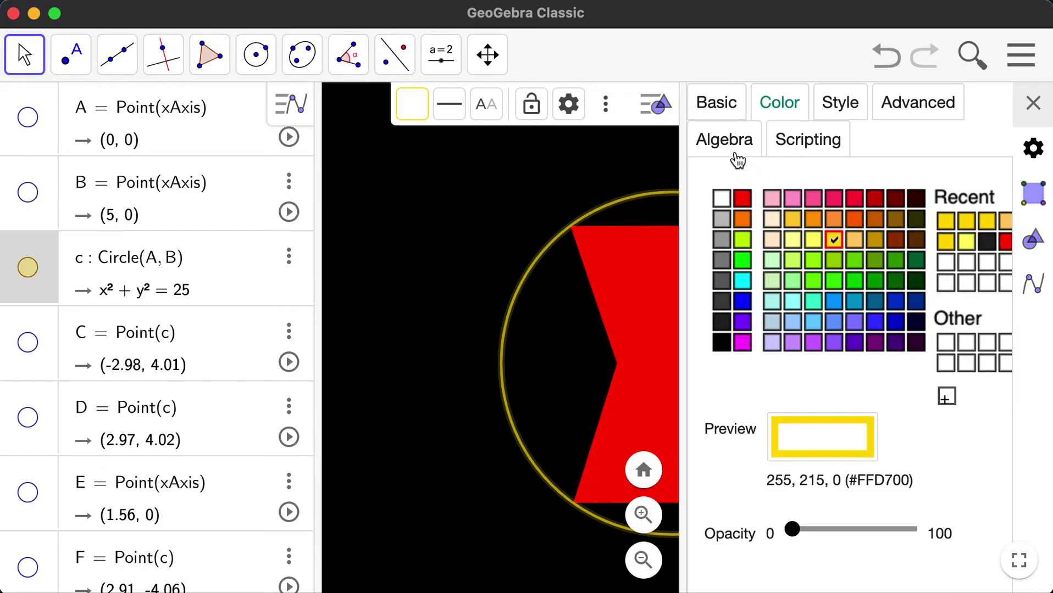
pyautogui.click(722, 197)
pyautogui.click(802, 530)
pyautogui.moveTo(802, 531)
pyautogui.mouseDown()
pyautogui.moveTo(860, 531)
pyautogui.moveTo(791, 531)
pyautogui.mouseUp()
pyautogui.click(1031, 105)
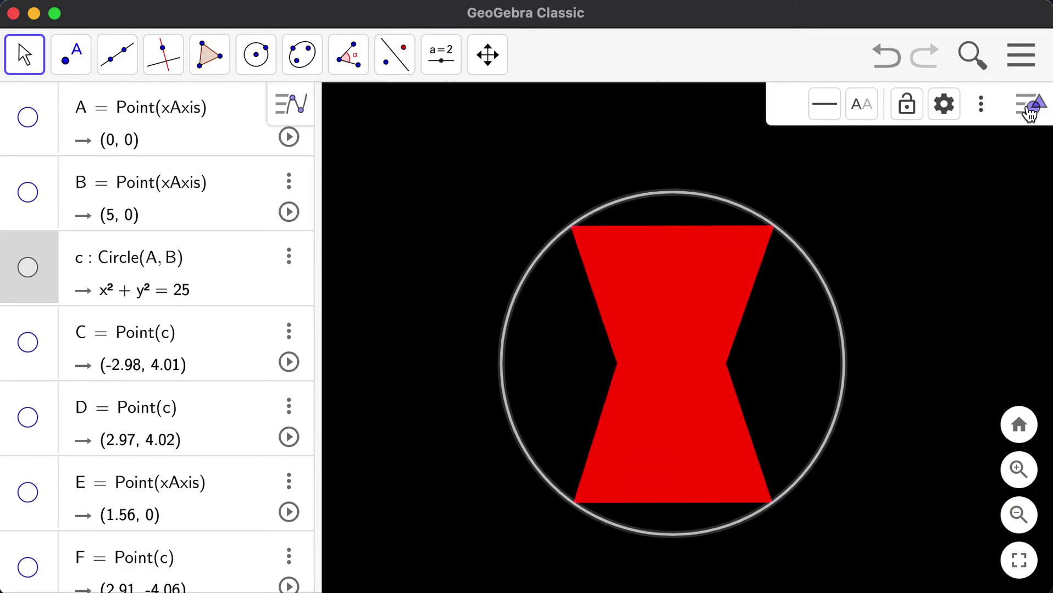
pyautogui.click(962, 193)
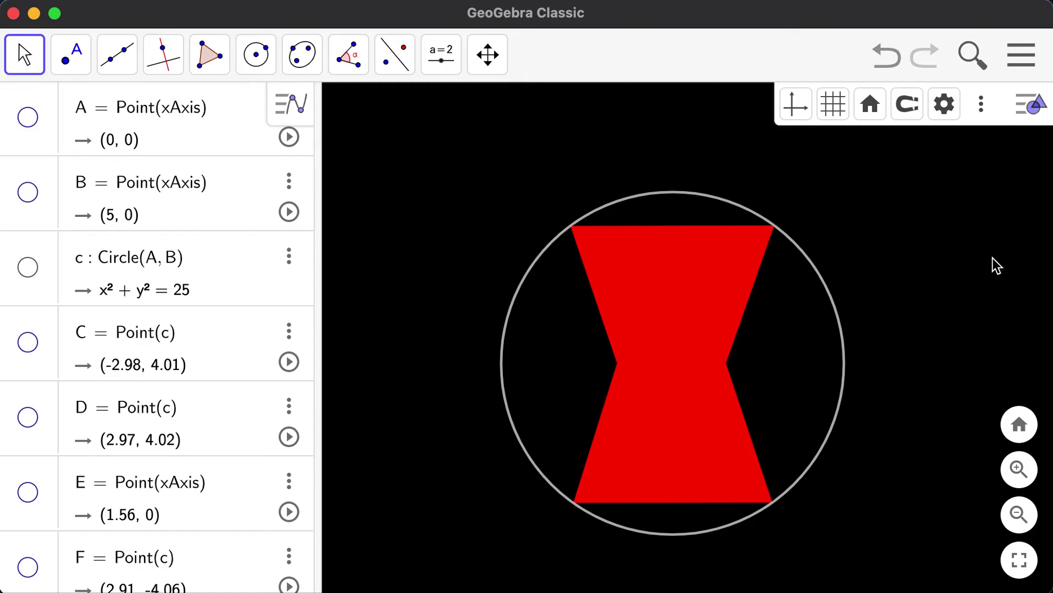
# - Preview the drawing as an exported image and leave the export dialog
pyautogui.click(1022, 65)
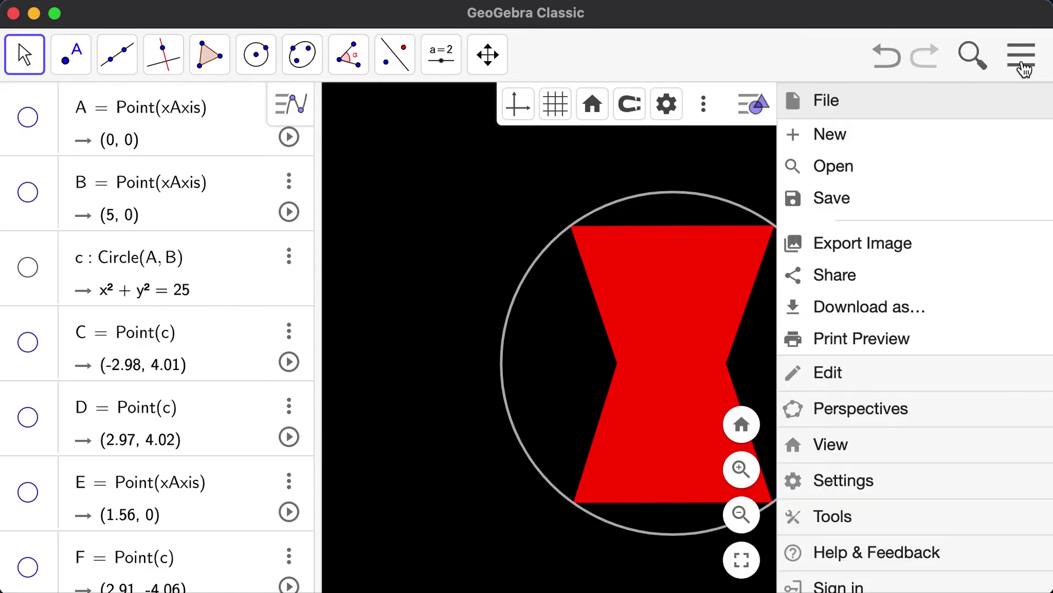
pyautogui.click(914, 260)
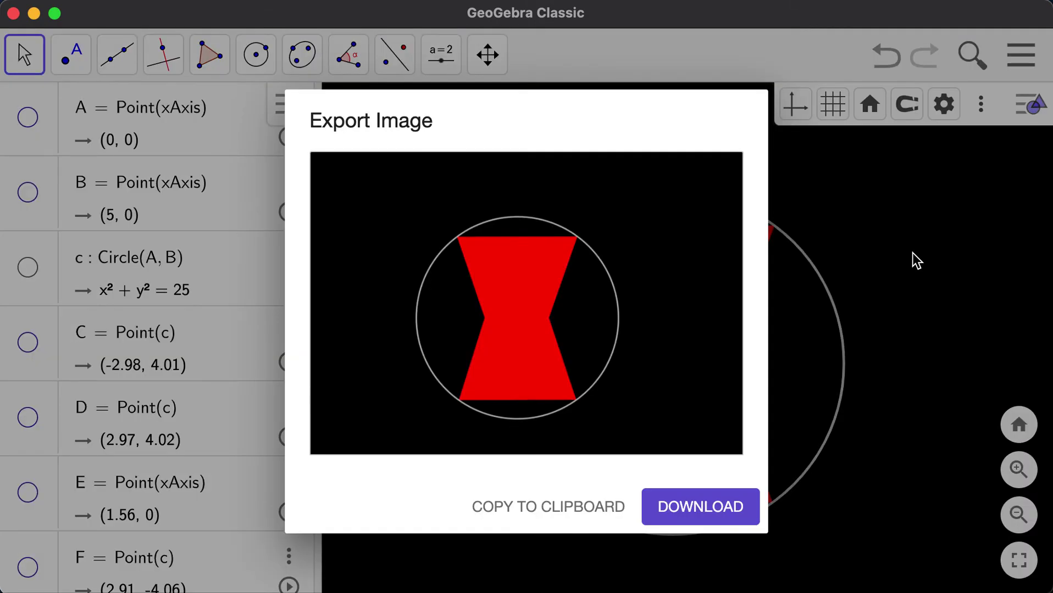
pyautogui.click(527, 490)
# - Reframe the drawing by moving the graphics view, zooming in and zooming back out with the Zoom Out tool
pyautogui.click(487, 54)
pyautogui.click(498, 119)
pyautogui.moveTo(848, 252); pyautogui.dragTo(885, 232)
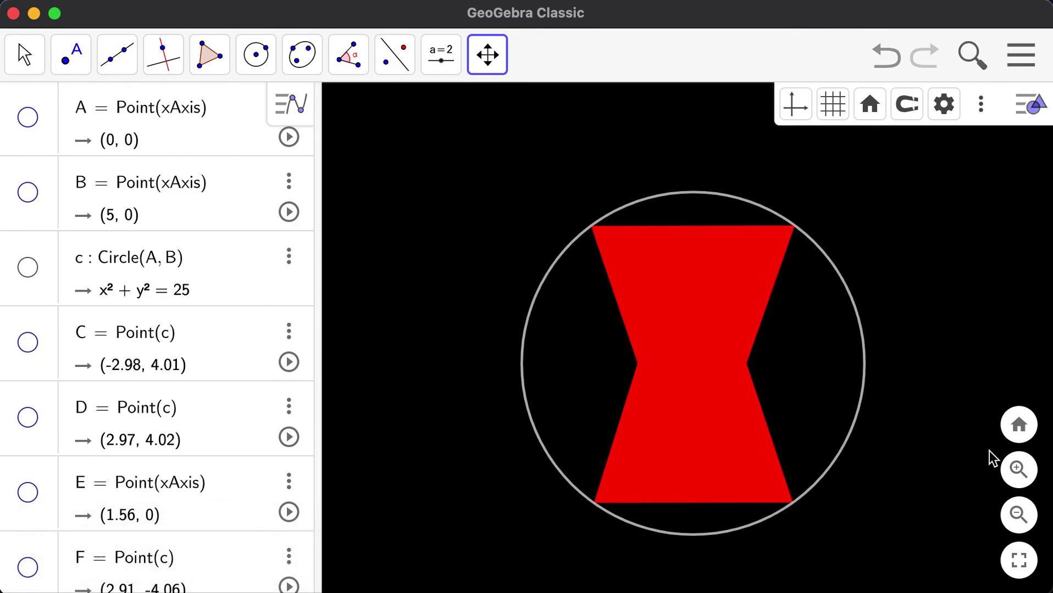
pyautogui.click(1017, 469)
pyautogui.moveTo(986, 294); pyautogui.dragTo(954, 261)
pyautogui.click(480, 62)
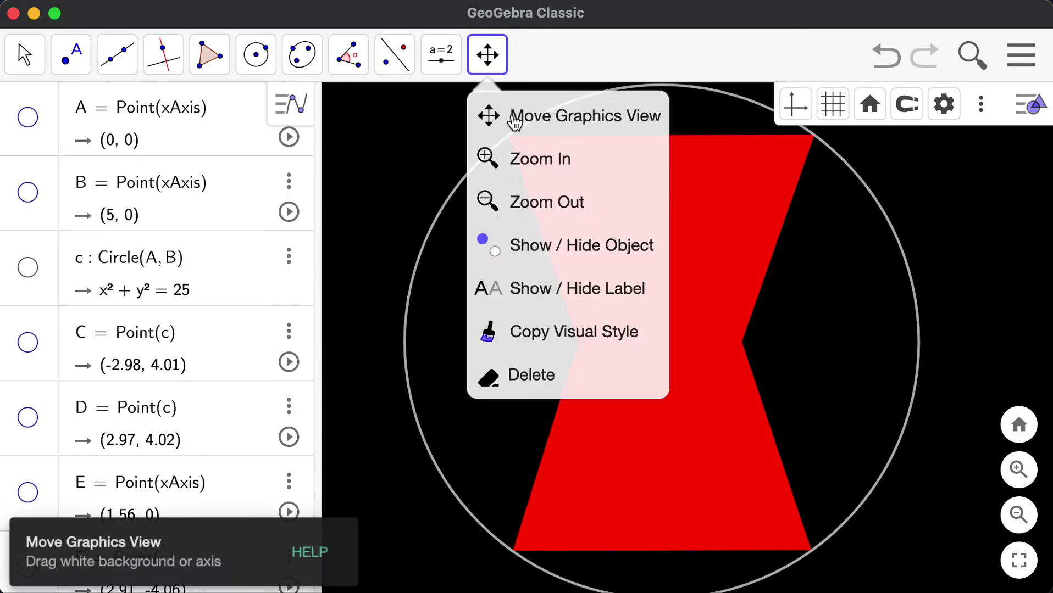
pyautogui.click(539, 199)
pyautogui.click(762, 216)
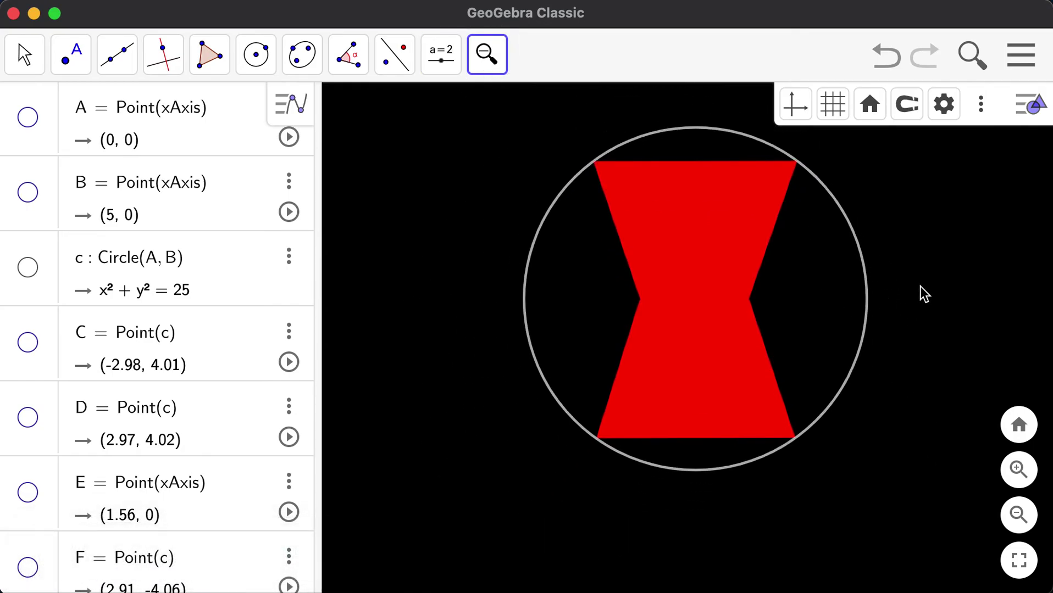
# - Shift the circle and hourglass slightly down and to the right using the Move Graphics View tool
pyautogui.click(486, 64)
pyautogui.click(533, 115)
pyautogui.moveTo(952, 262); pyautogui.dragTo(974, 288)
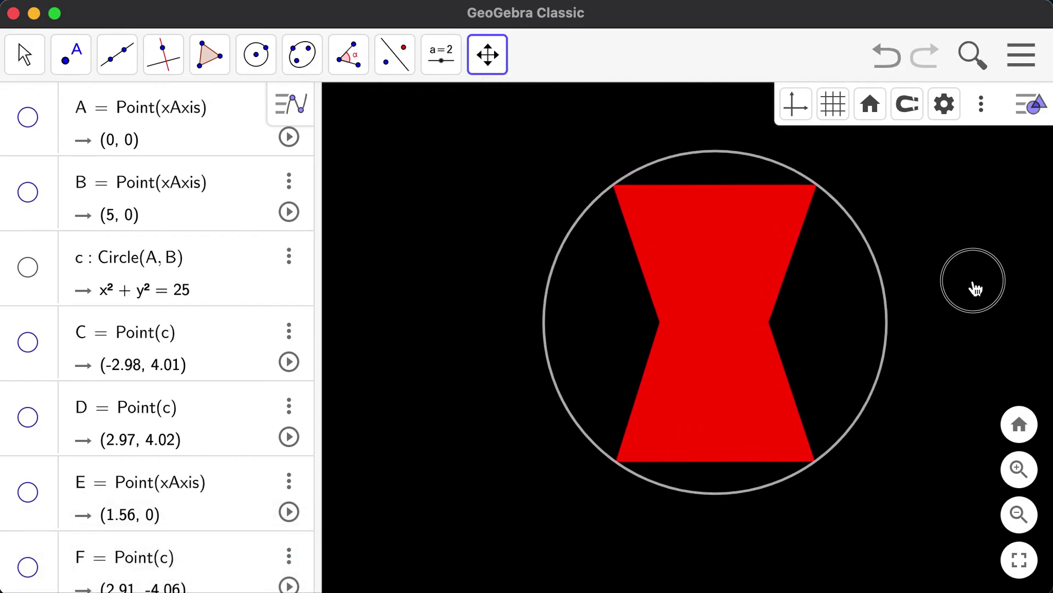
# - Copy the drawing to the clipboard as an exported image and shift the view to centre the circle in the frame
pyautogui.click(1020, 55)
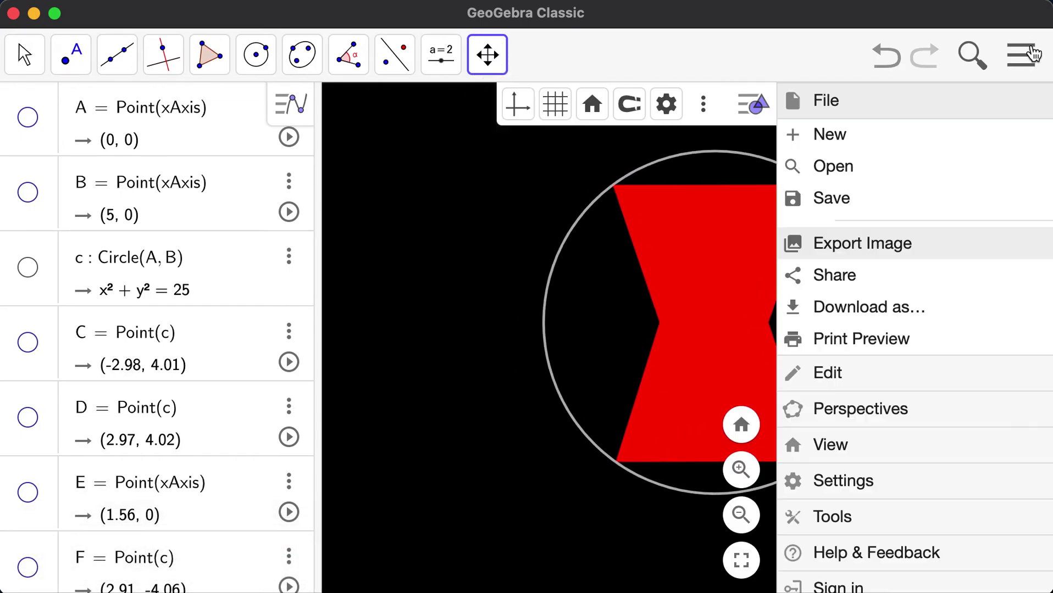
pyautogui.click(891, 264)
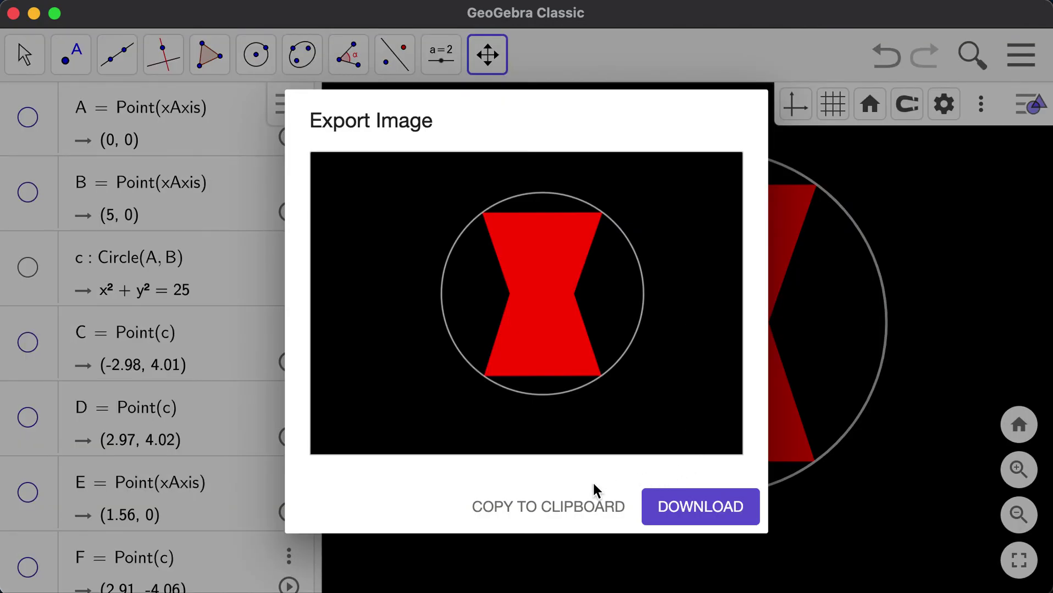
pyautogui.click(583, 510)
pyautogui.moveTo(947, 271); pyautogui.dragTo(919, 284)
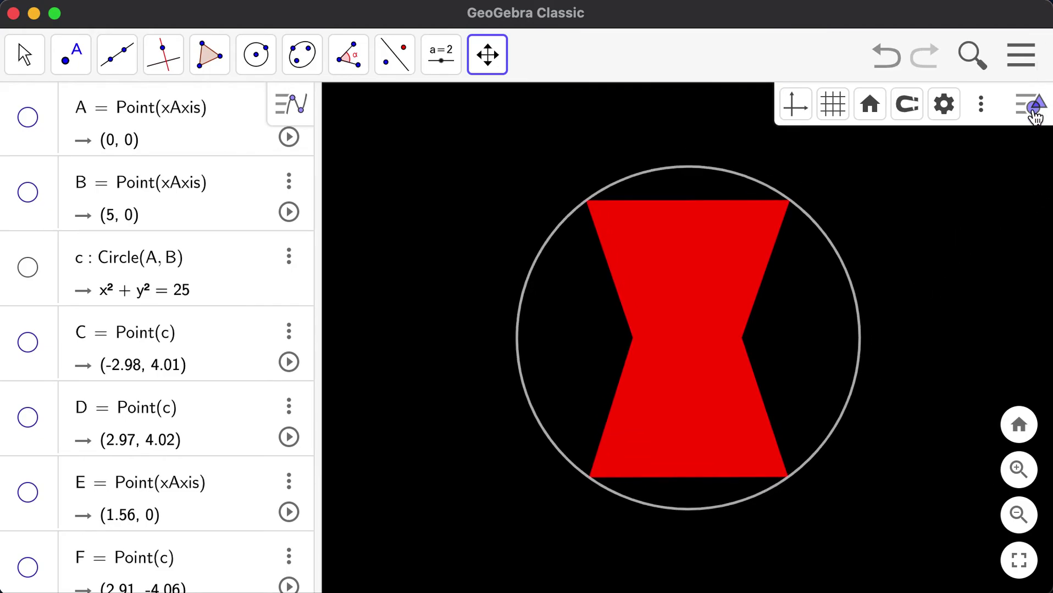
# - Export the drawing as a PNG image named Logo.png in the Downloads folder, replacing the existing file
pyautogui.click(1025, 61)
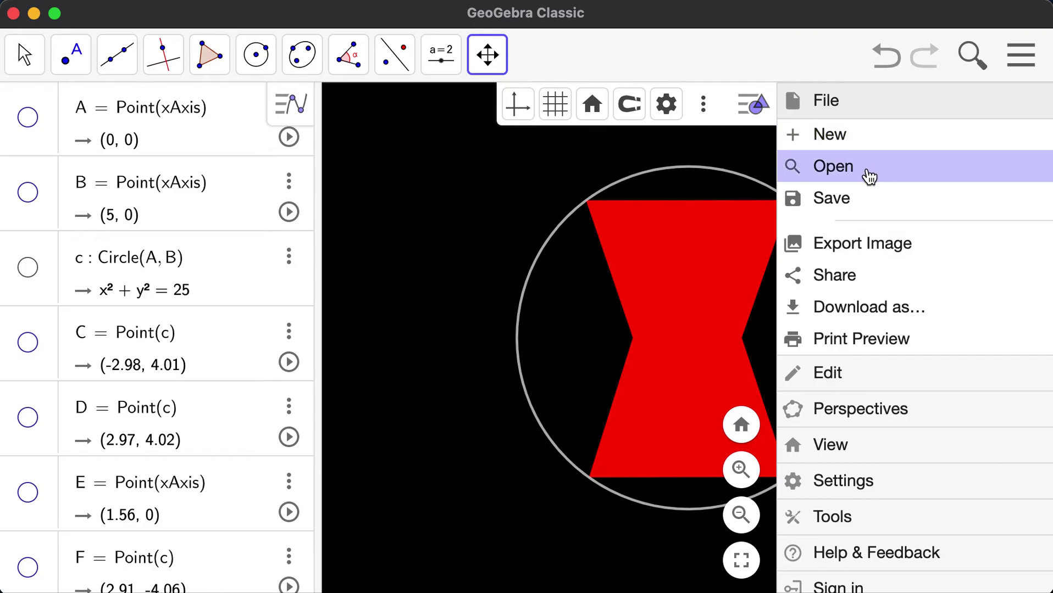
pyautogui.click(869, 248)
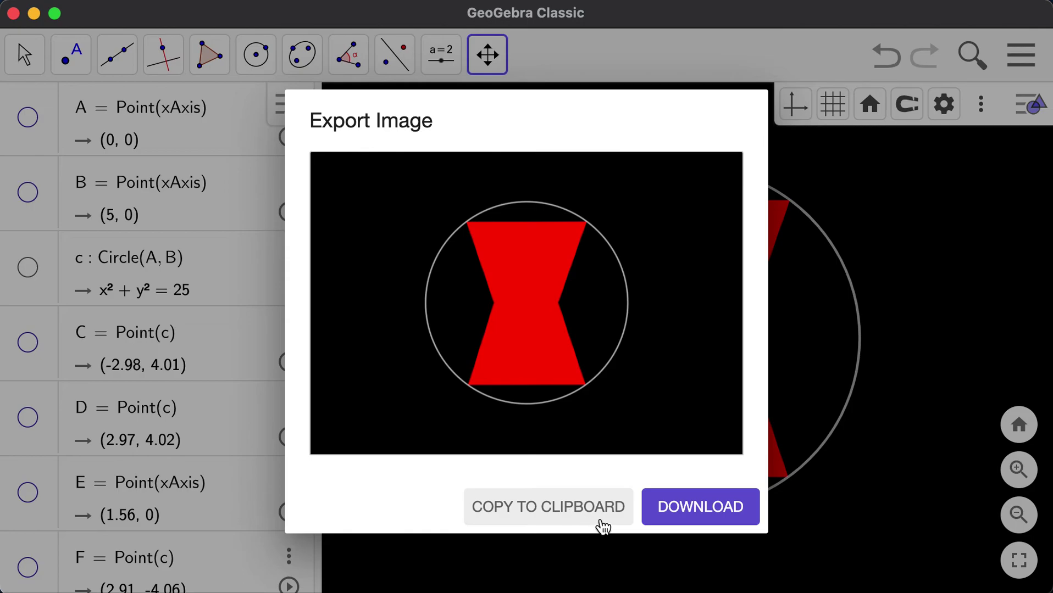
pyautogui.click(687, 511)
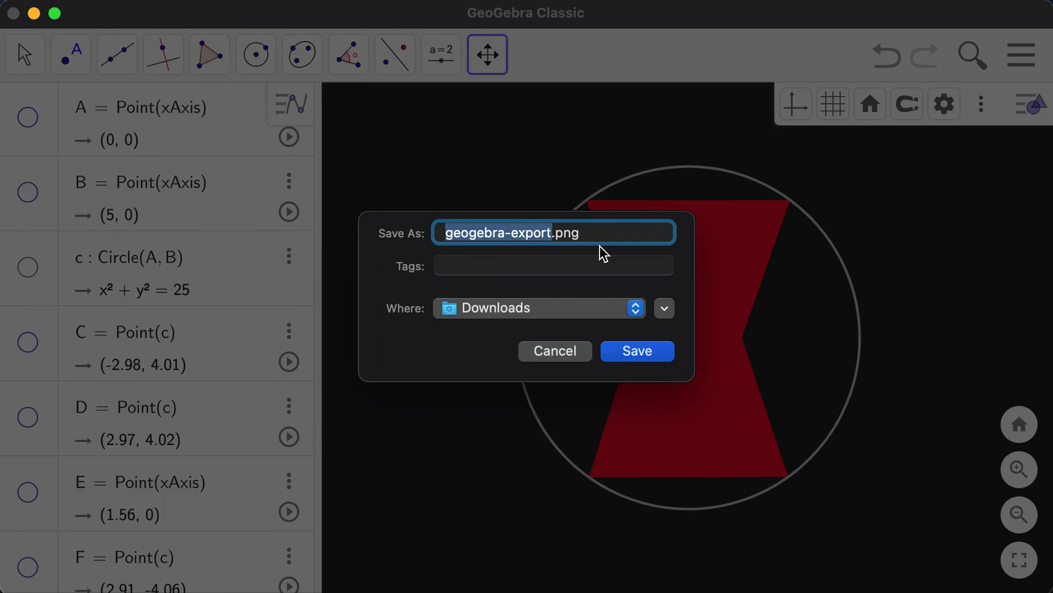
pyautogui.write('Logo')
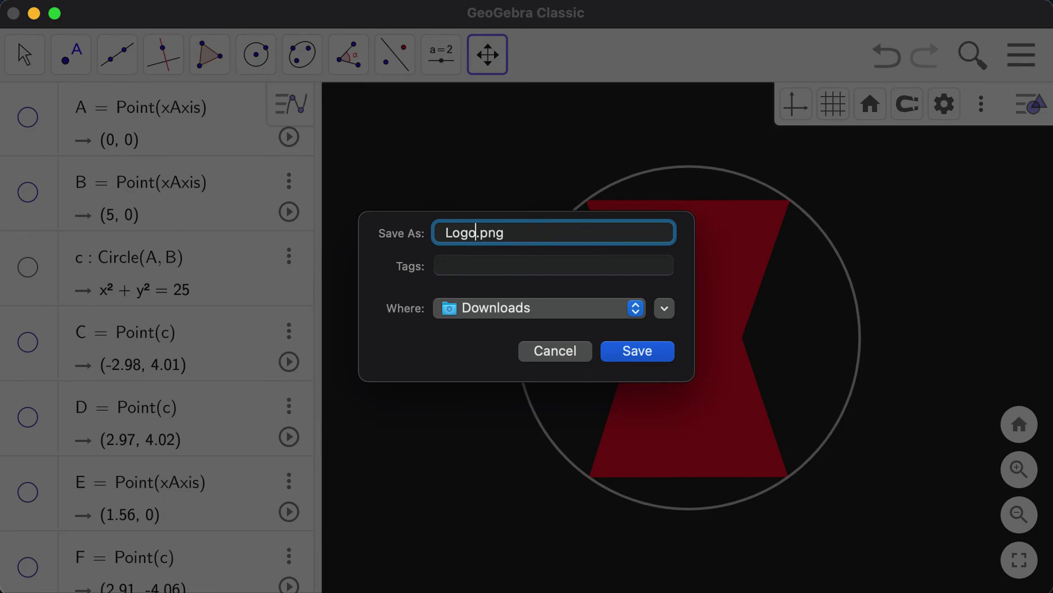
pyautogui.press('Return')
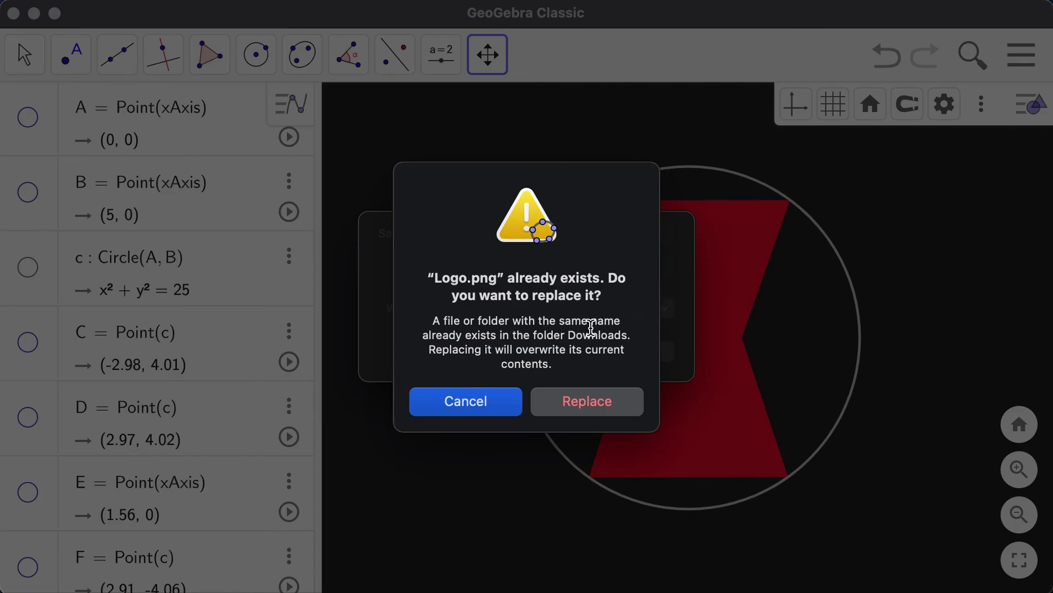
pyautogui.click(561, 403)
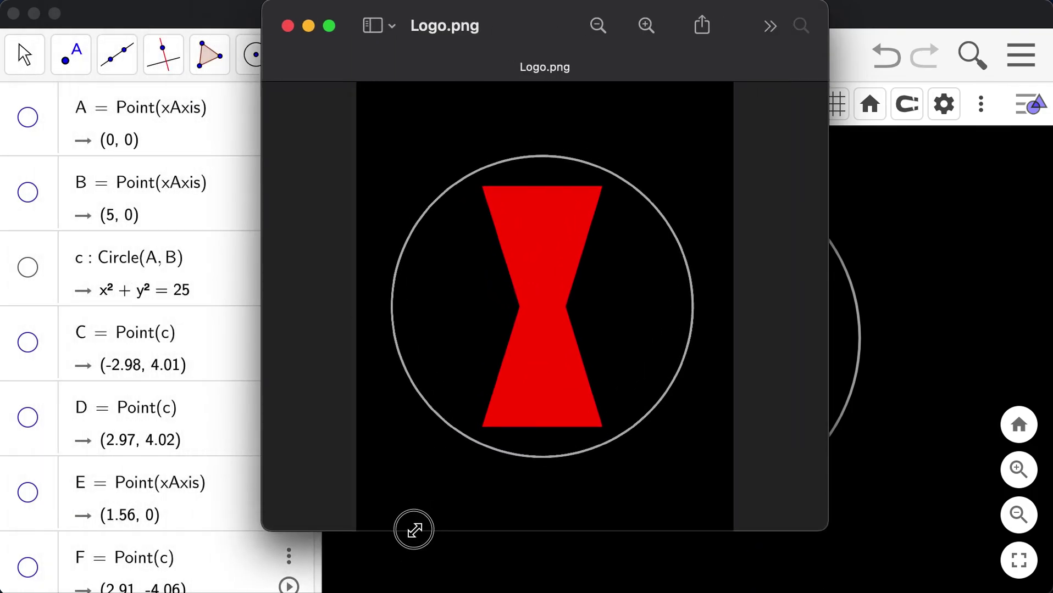
# - Inspect the Logo.png image in its enlarged, repositioned viewer window and return to GeoGebra
pyautogui.moveTo(827, 259)
pyautogui.mouseDown()
pyautogui.moveTo(970, 248)
pyautogui.moveTo(827, 248)
pyautogui.mouseUp()
pyautogui.moveTo(528, 22); pyautogui.dragTo(511, 46)
pyautogui.moveTo(243, 563); pyautogui.dragTo(252, 589)
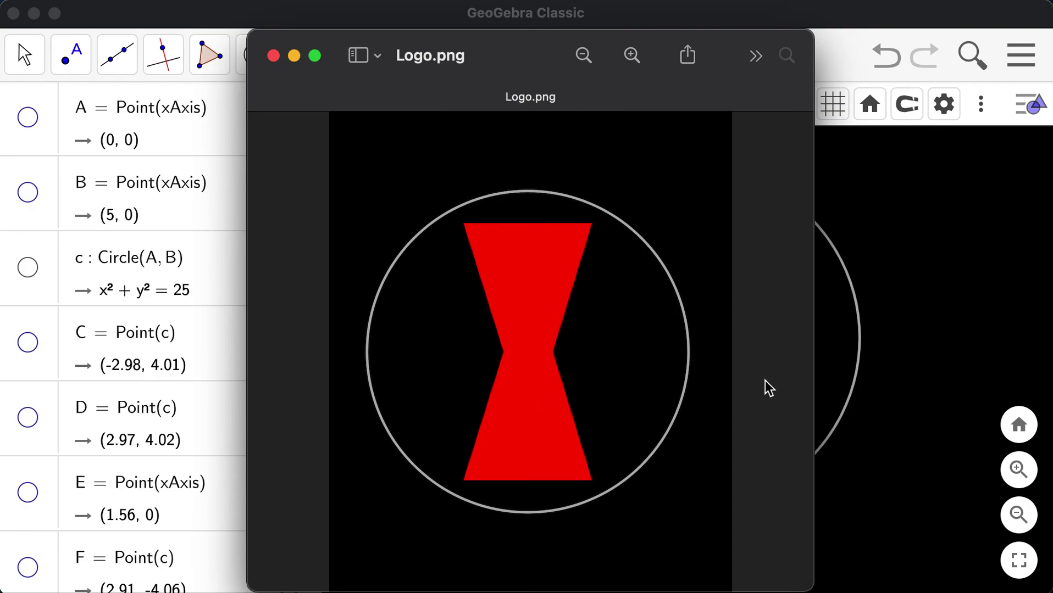
pyautogui.click(886, 17)
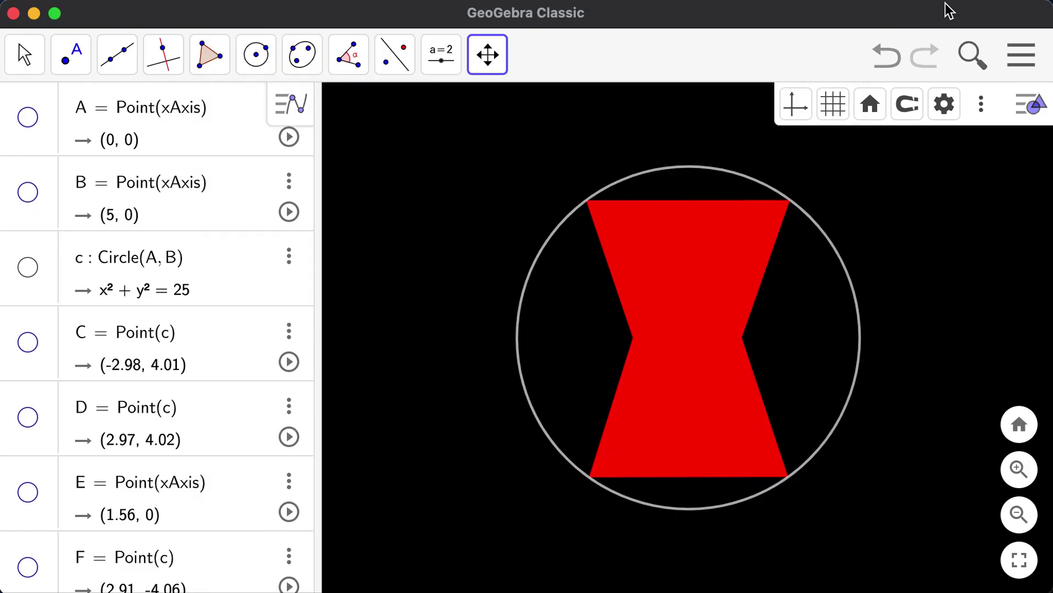
pyautogui.click(1021, 55)
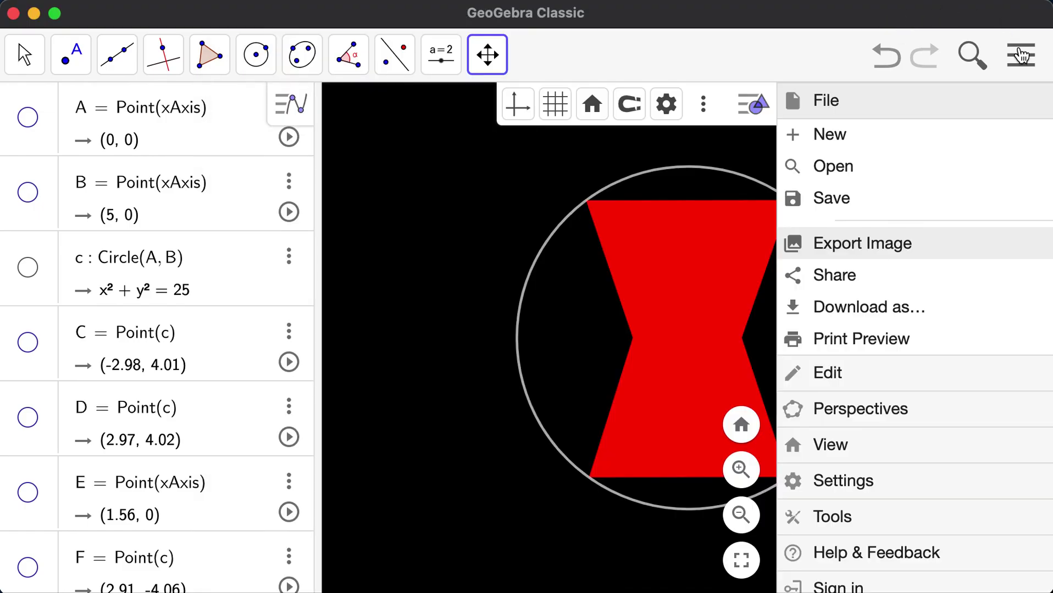
pyautogui.click(894, 198)
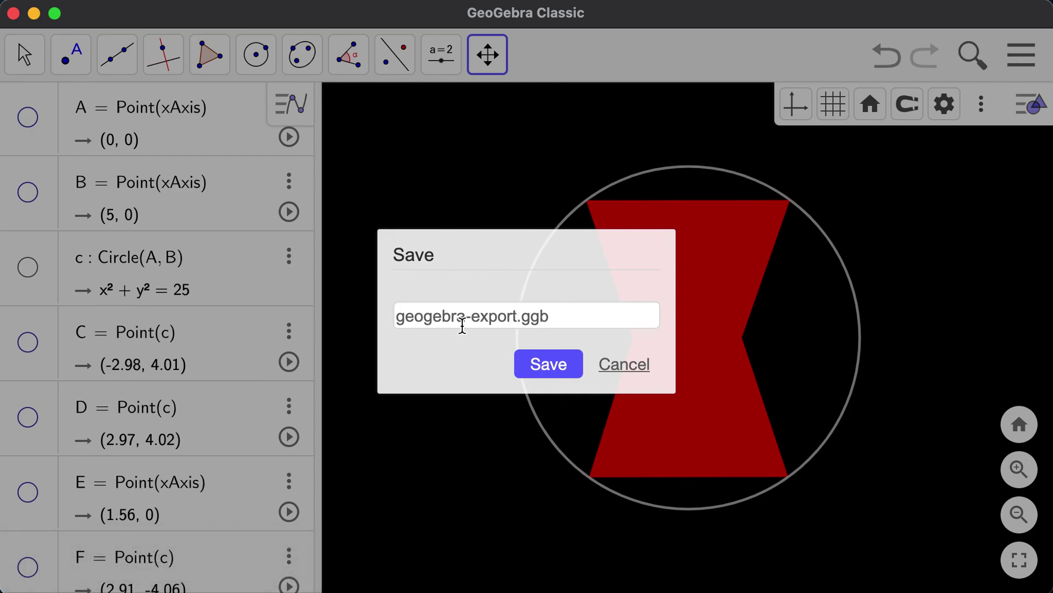
pyautogui.click(515, 314)
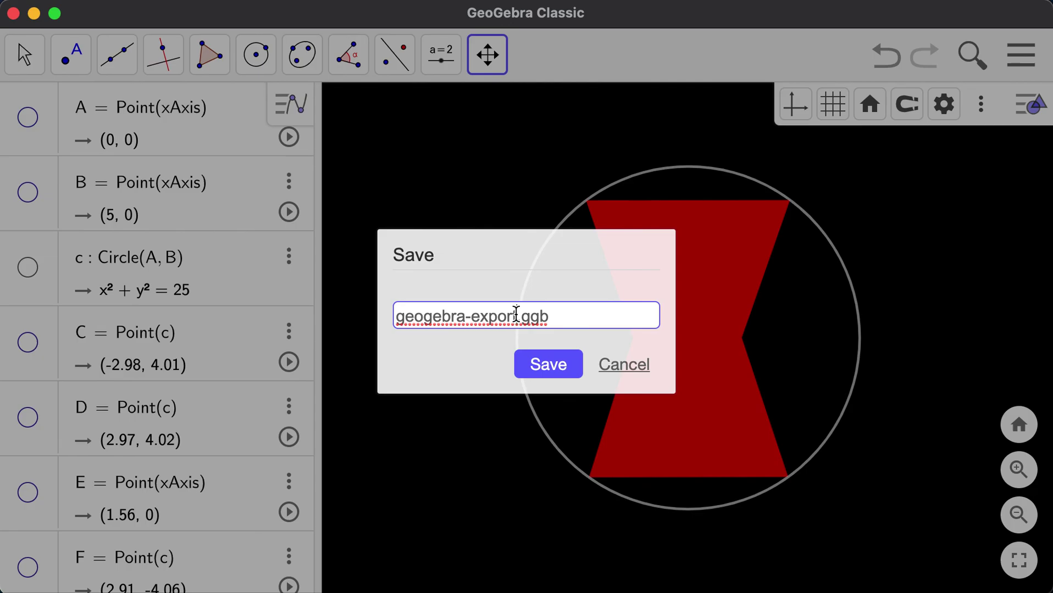
pyautogui.press('super+shift+Left')
pyautogui.press('BackSpace')
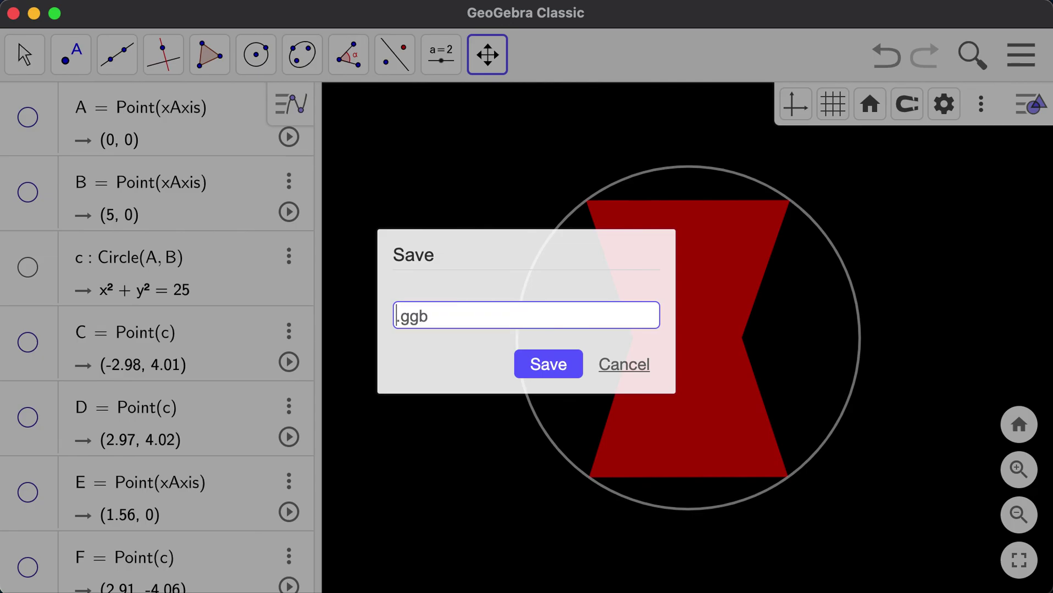
pyautogui.click(626, 372)
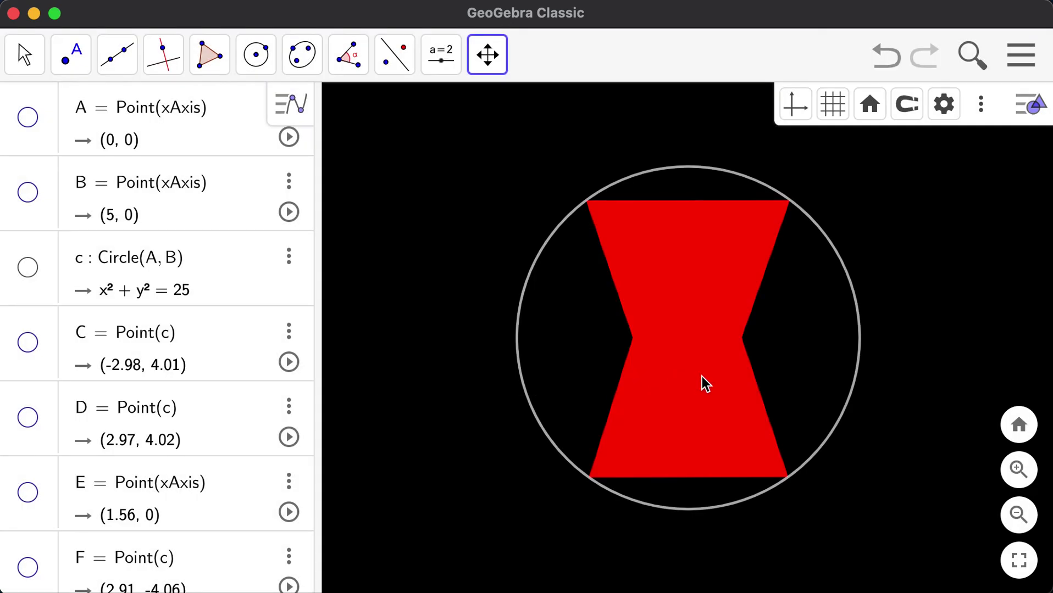